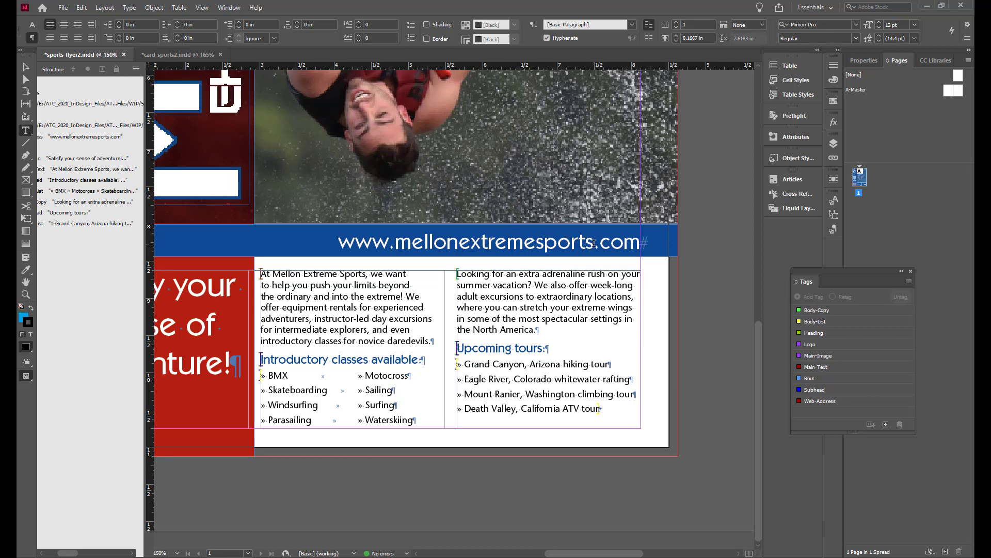
left_click(594, 243)
key("shift+Left")
key("shift+Left")
key("shift+Left")
key("shift+Left")
key("shift+Left")
key("shift+Left")
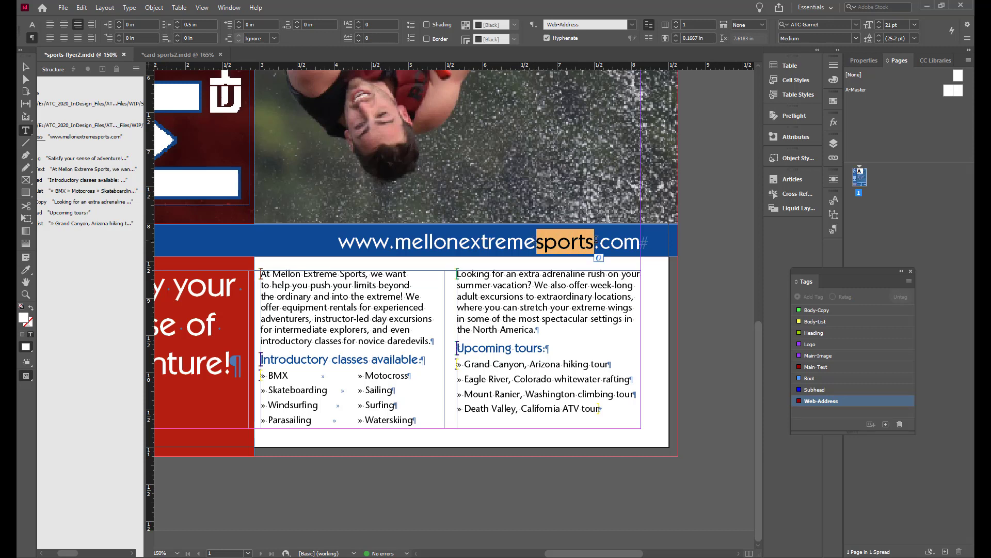
key("BackSpace")
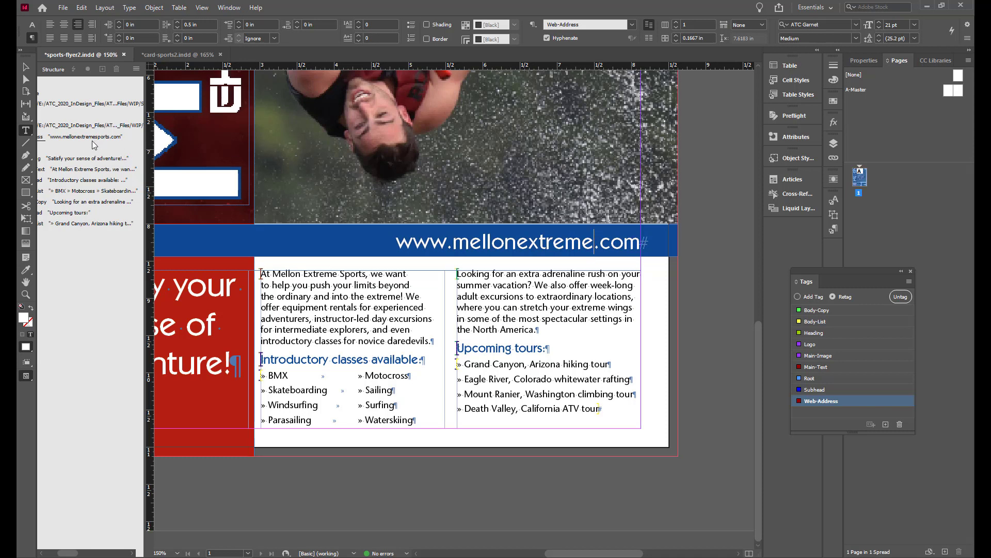
left_click(717, 258)
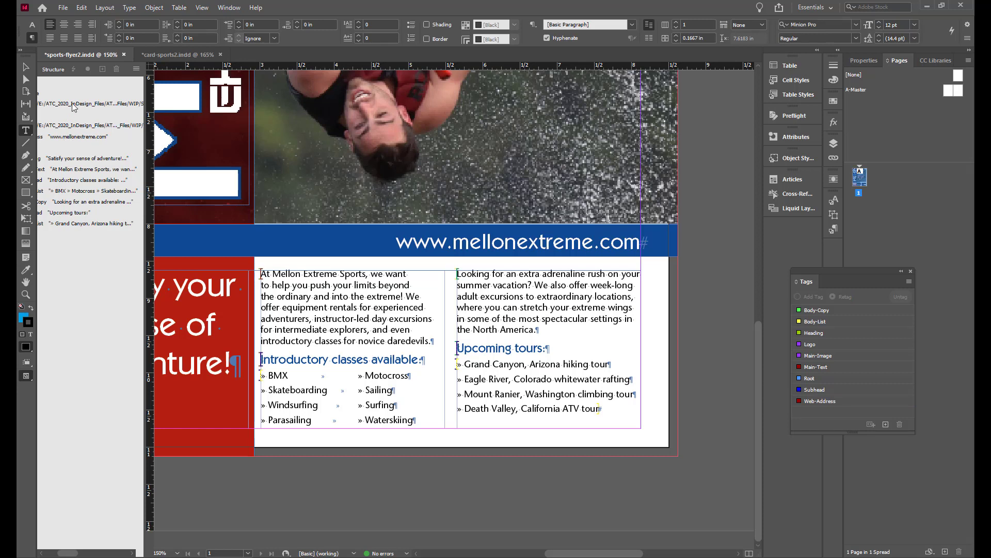
Export the document's XML as melton-sports2.xml in the Sports folder, replacing the existing file
left_click(62, 9)
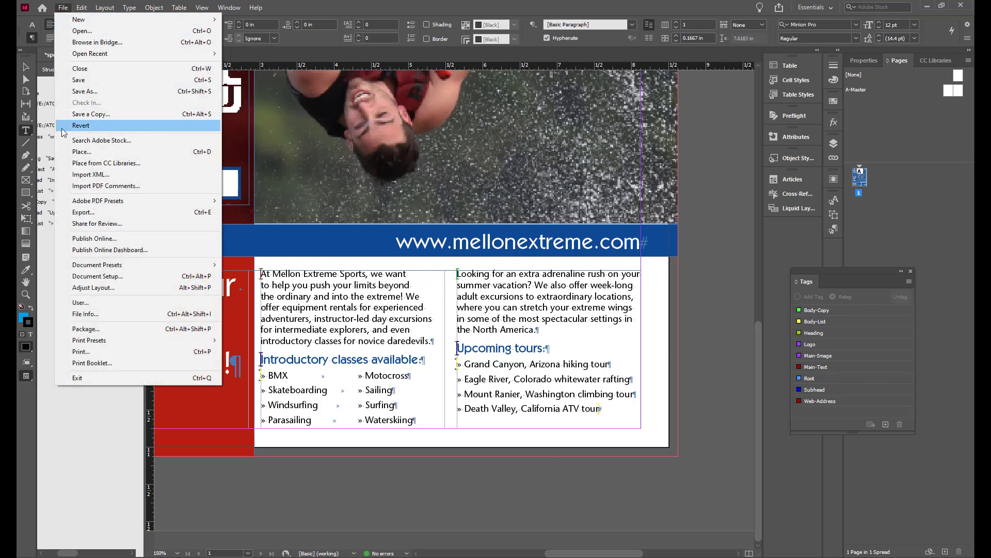
left_click(83, 212)
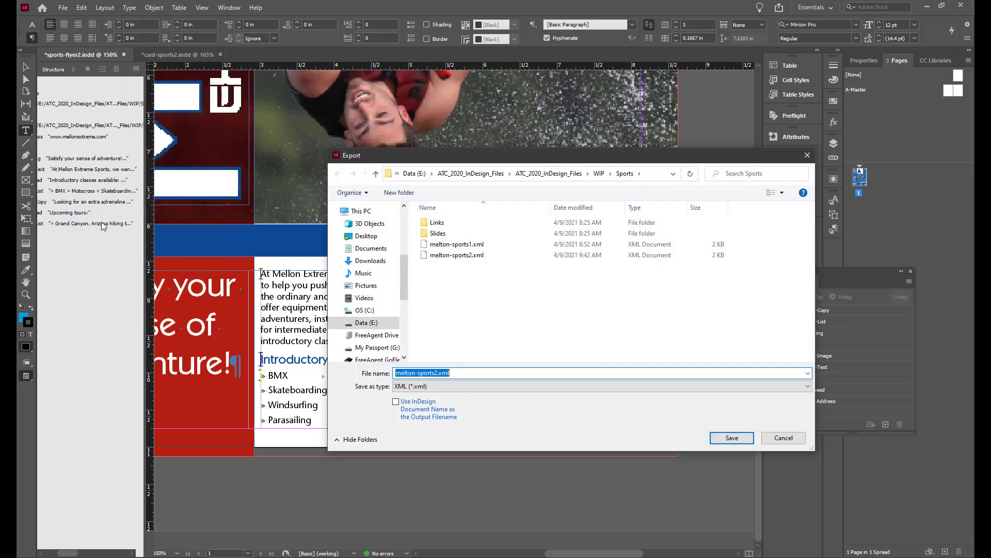
left_click(453, 255)
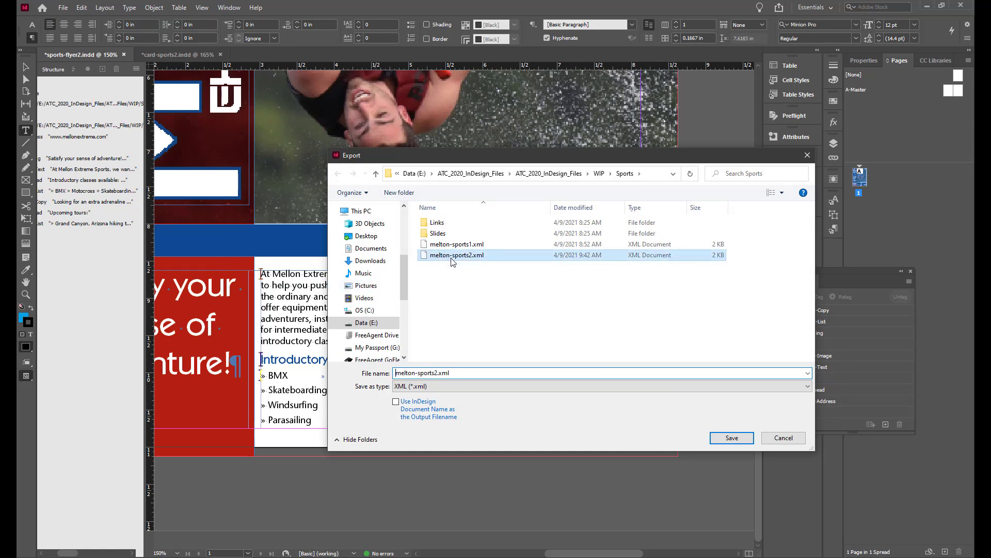
left_click(731, 439)
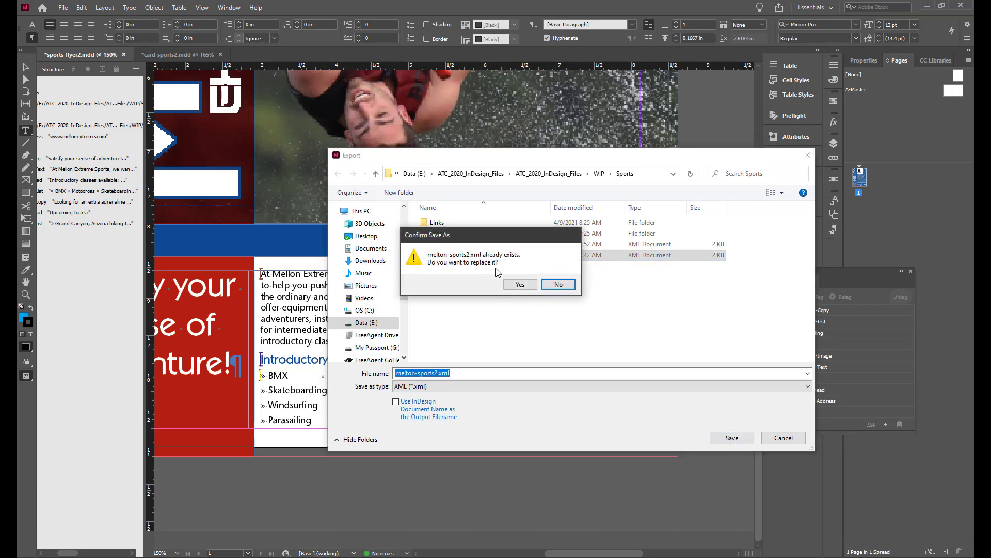
left_click(520, 284)
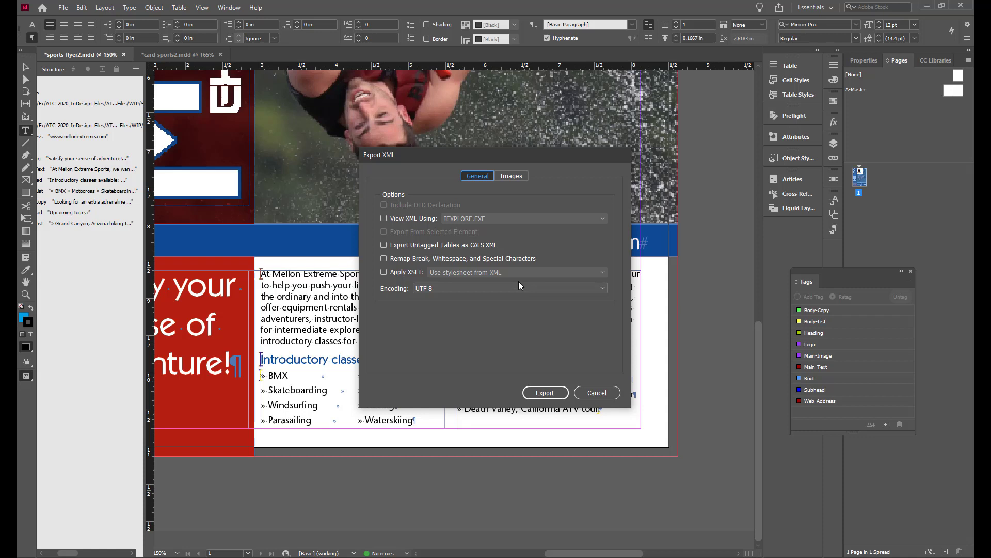
left_click(516, 175)
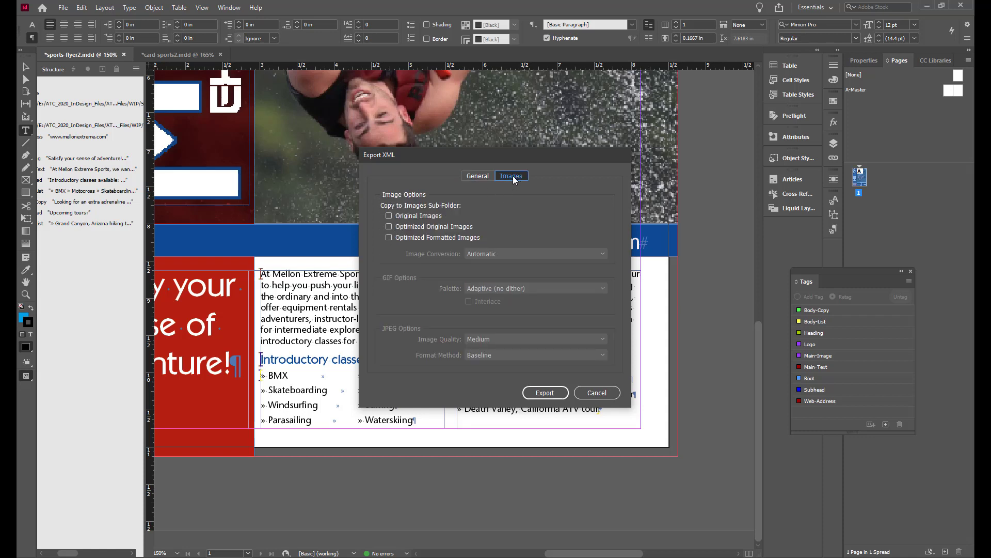
left_click(538, 393)
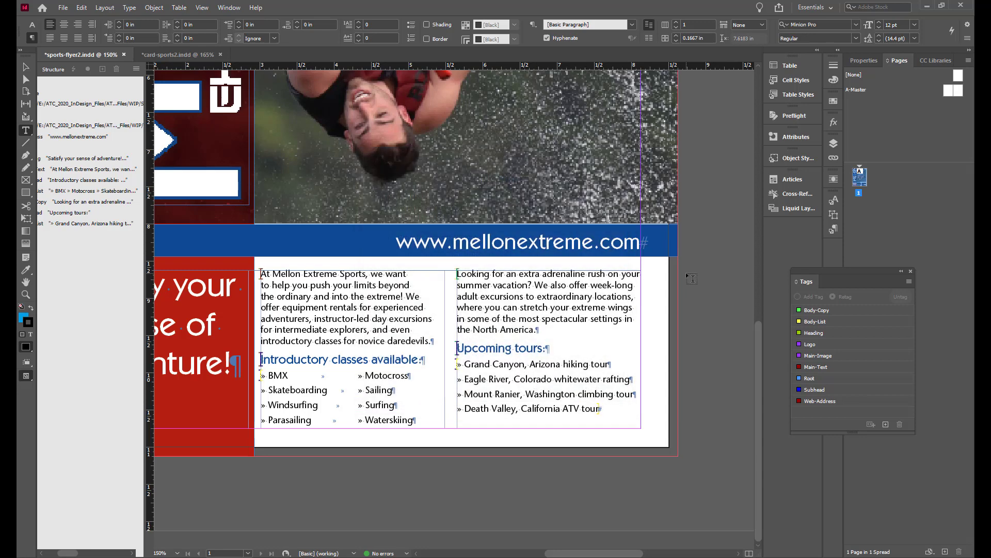
Switch to the card-sports2 document and update its modified melton-sports2.xml link
left_click(173, 55)
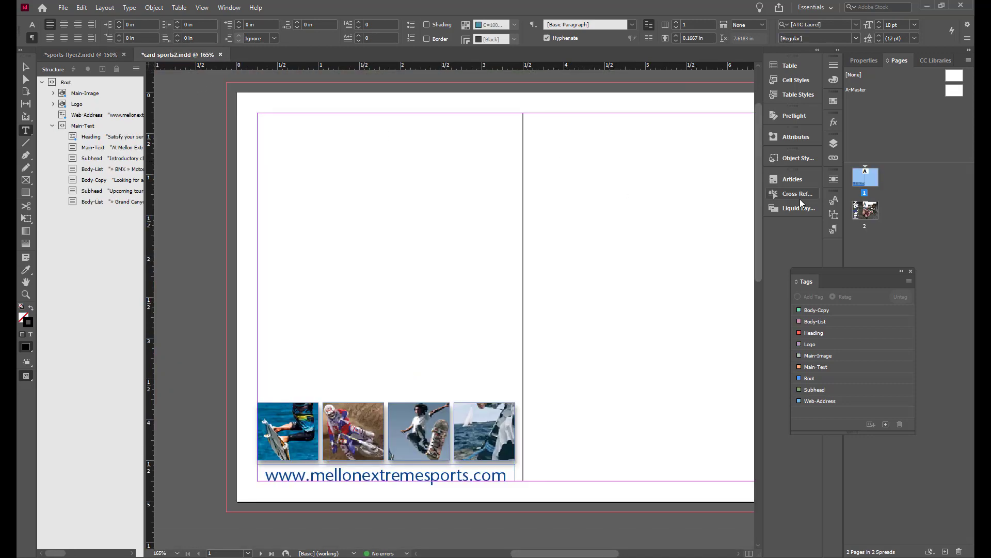
left_click(833, 157)
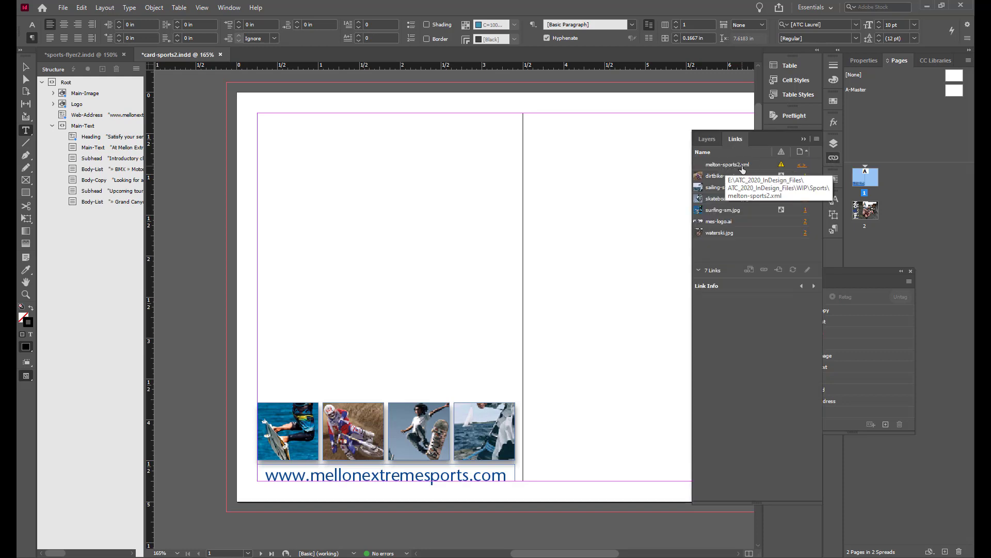
double_click(782, 167)
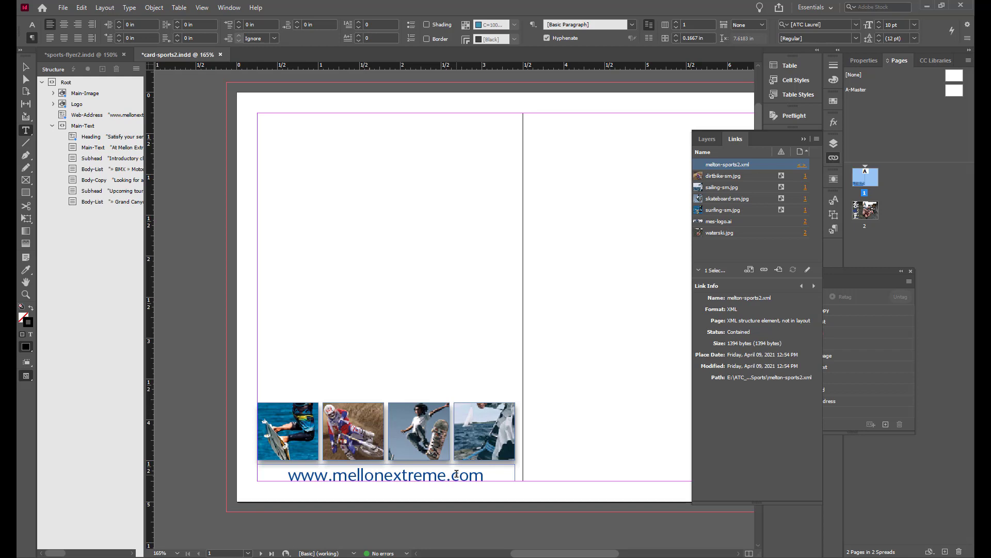
Close the card-sports2 document
left_click(63, 7)
left_click(82, 81)
left_click(218, 55)
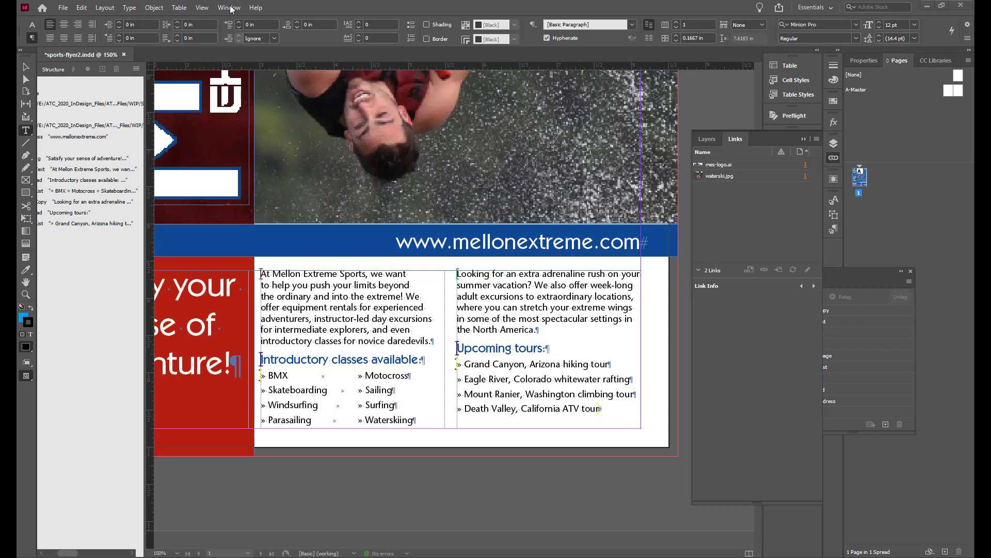
Open the rack.indt template from the Sports folder as a new document
left_click(62, 7)
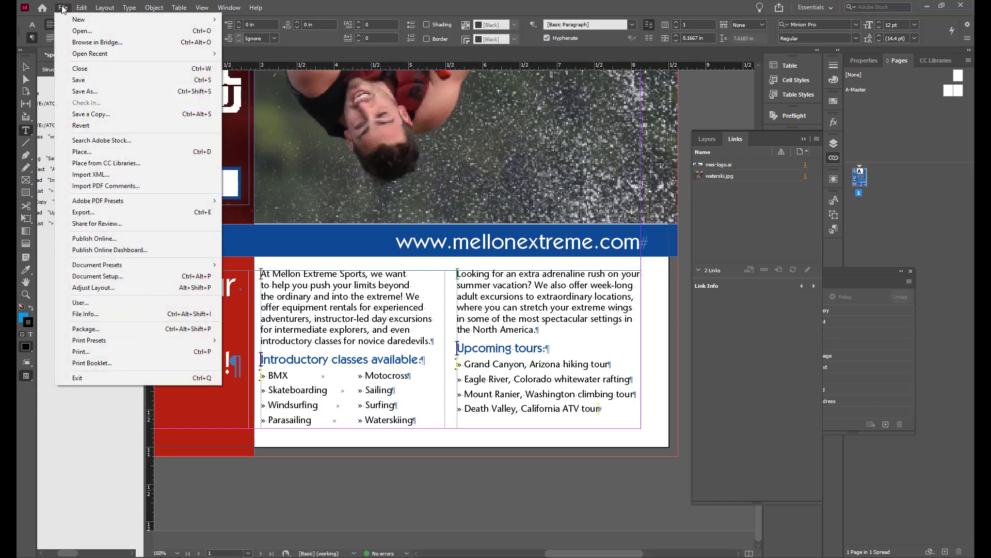
left_click(82, 31)
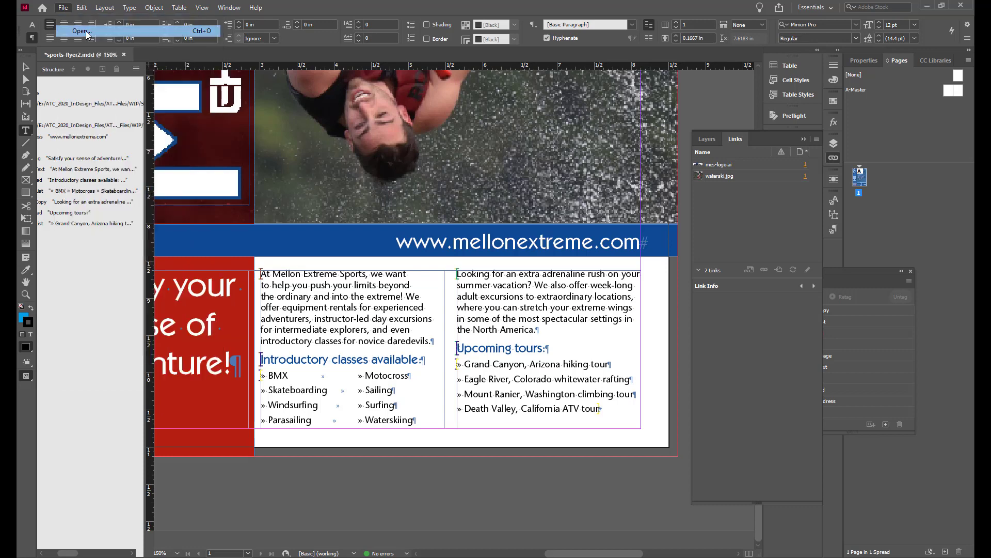
left_click(450, 277)
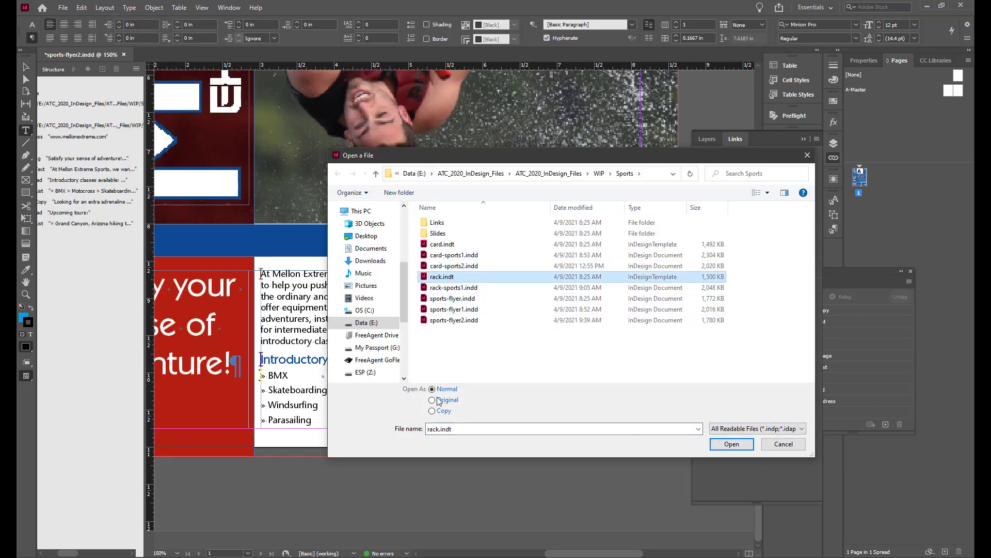
left_click(732, 444)
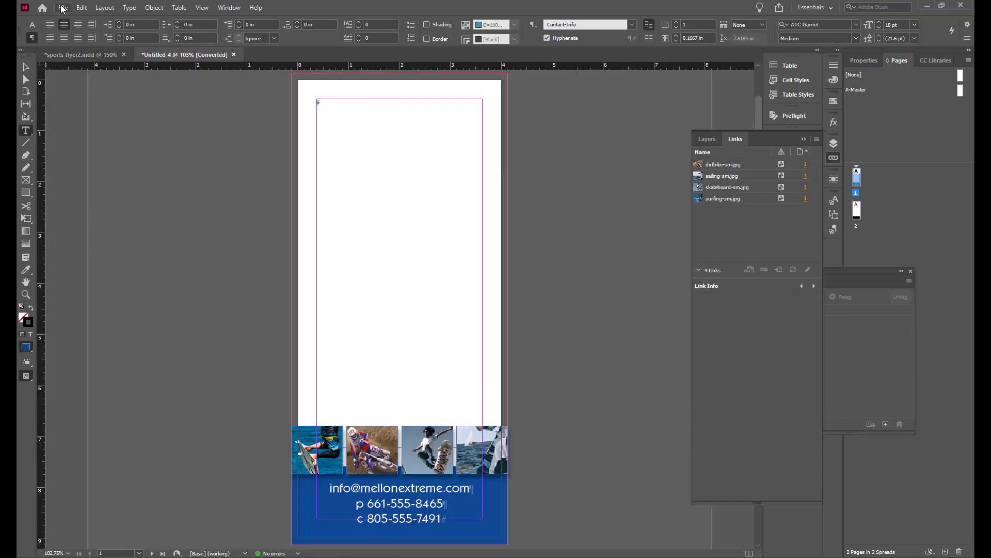
Save the new document in the Sports folder as rack-sports2.indd
left_click(63, 8)
left_click(85, 91)
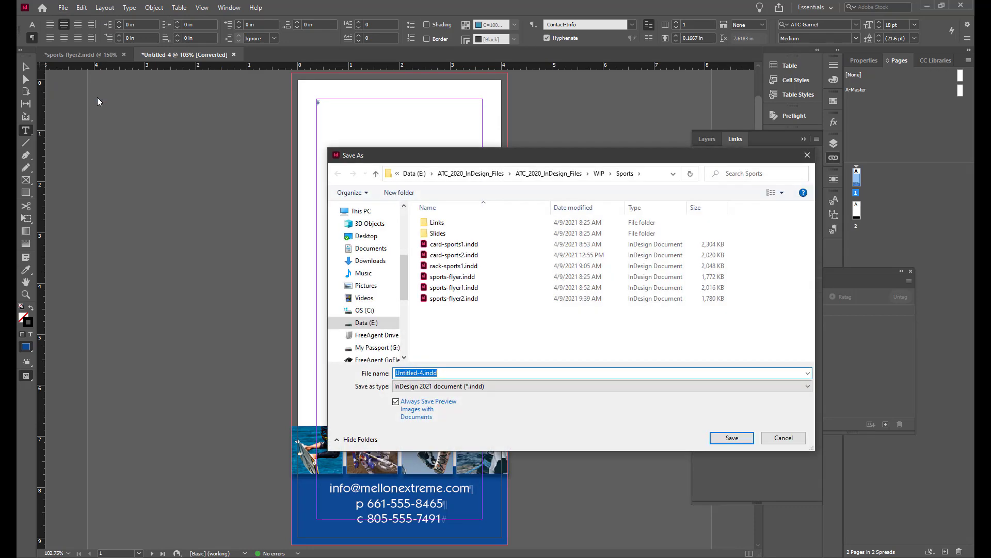
left_click(454, 265)
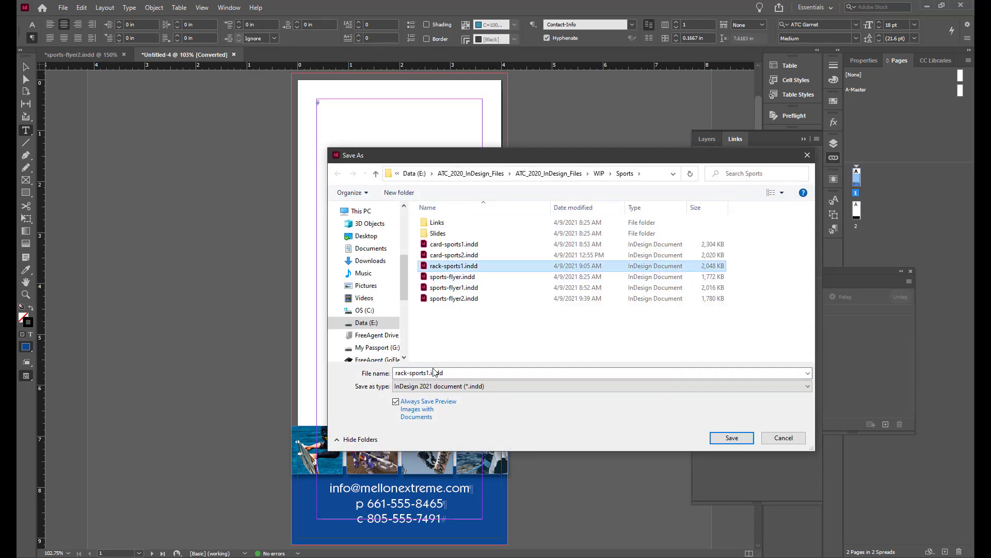
left_click(429, 373)
left_click(430, 373)
key("BackSpace")
type("2")
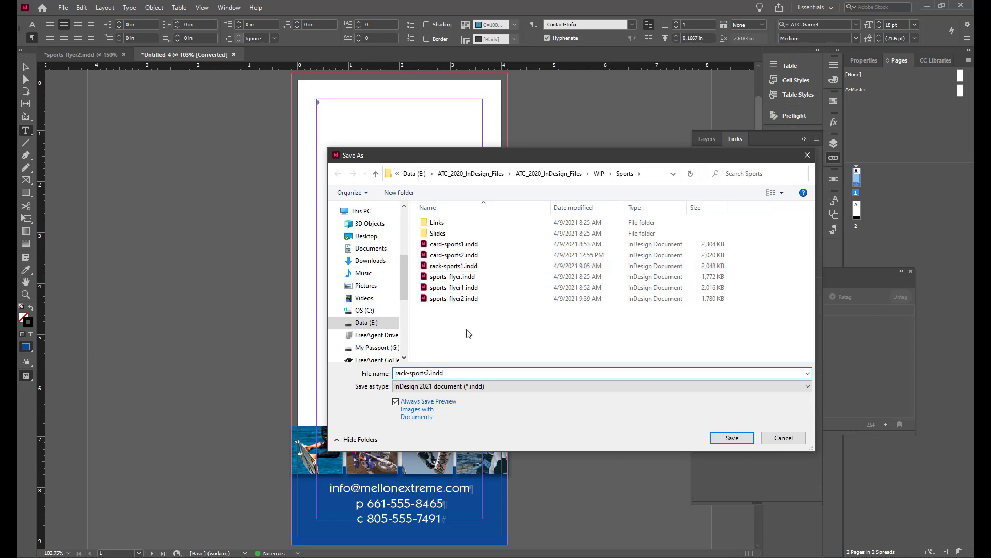
key("Return")
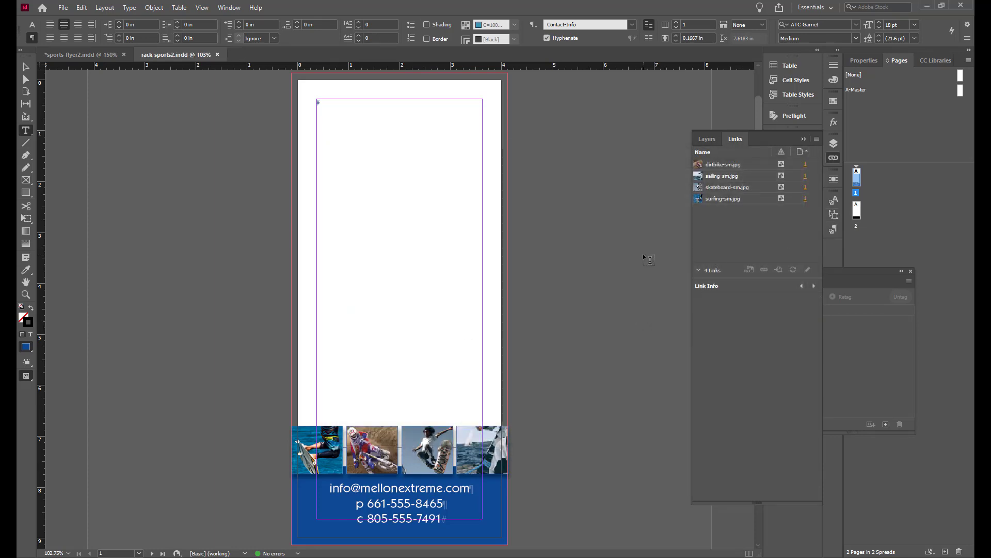
Load the tags from sports-flyer2.indd into the rack document's Tags panel
left_click_drag(892, 271, 668, 242)
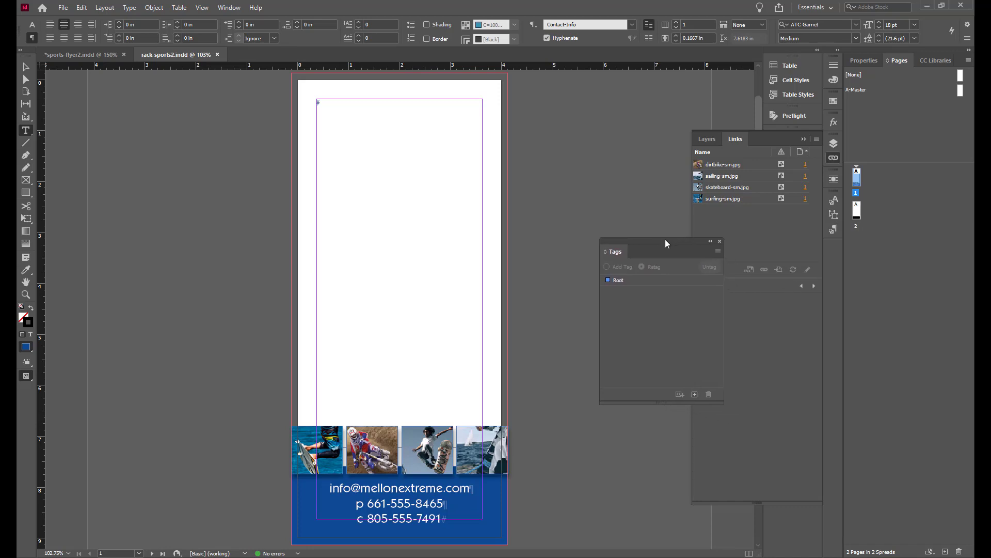
left_click(718, 252)
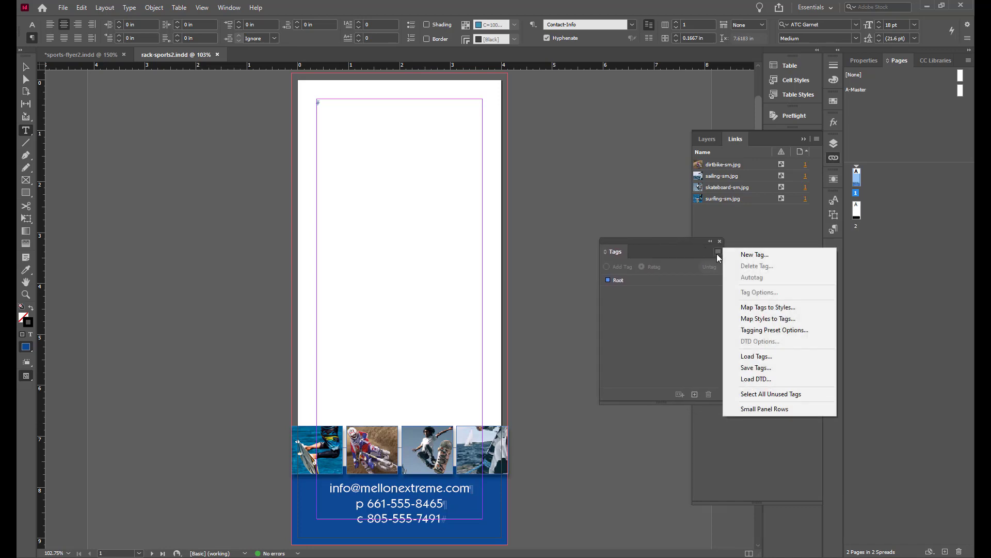
left_click(766, 360)
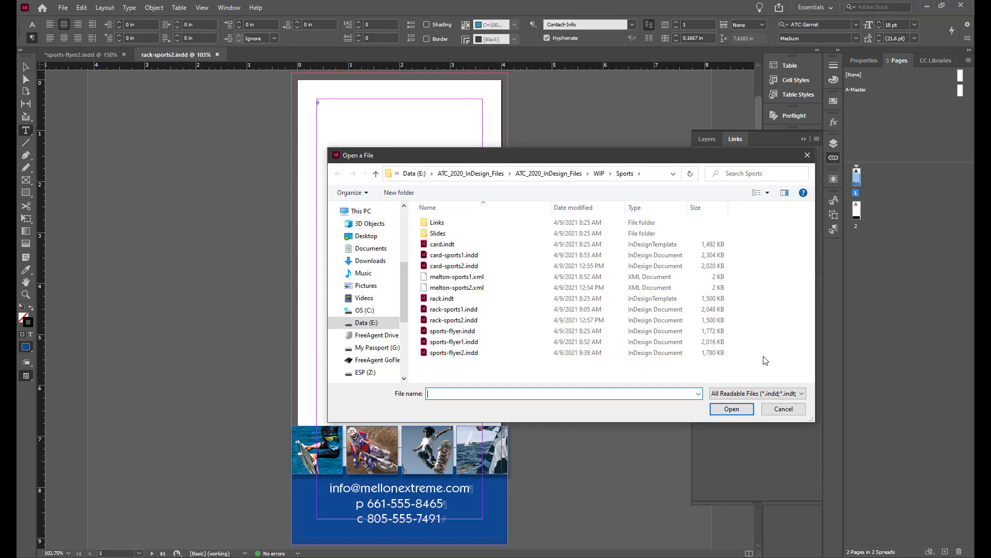
left_click(444, 356)
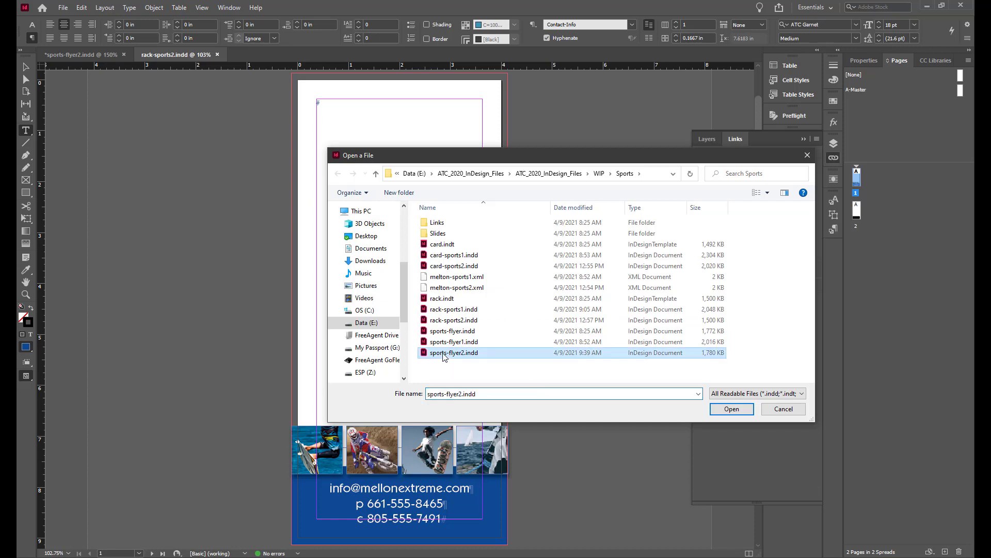
left_click(731, 408)
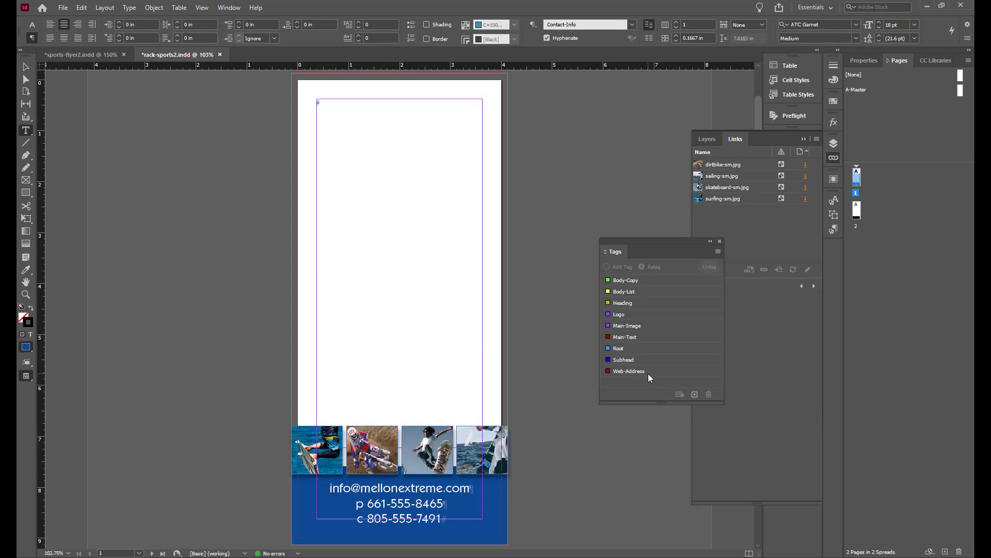
Show the document structure and select its Root element
left_click(202, 8)
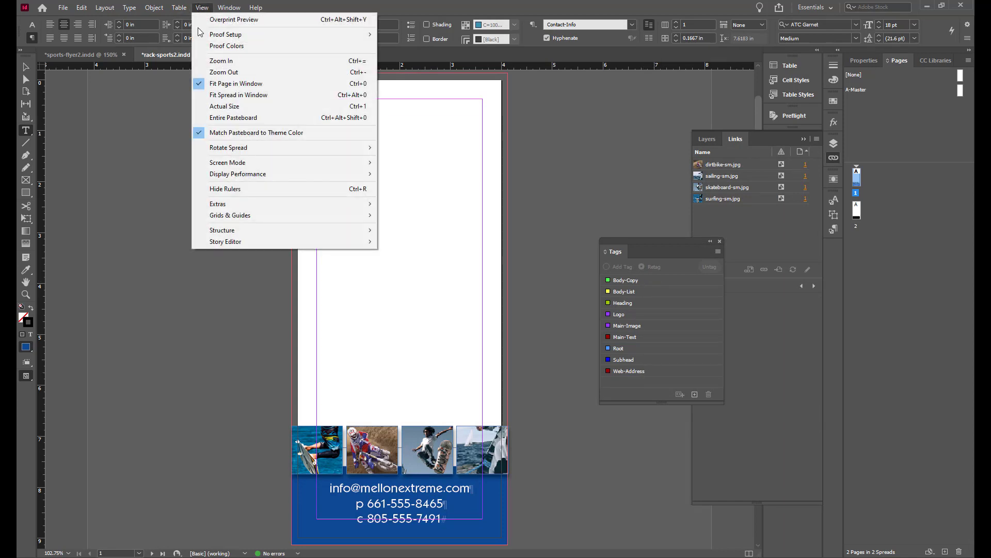
mouse_move(215, 234)
left_click(403, 231)
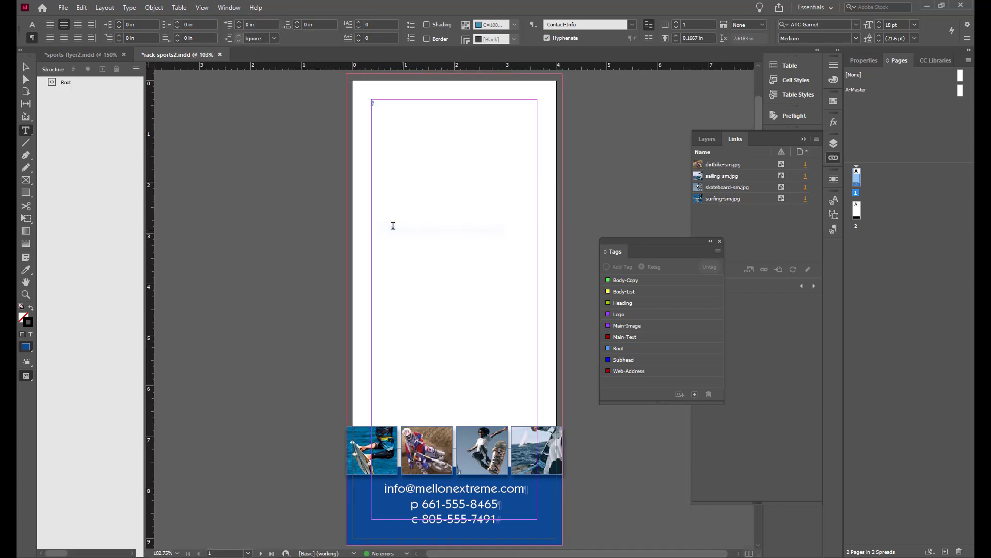
left_click(52, 86)
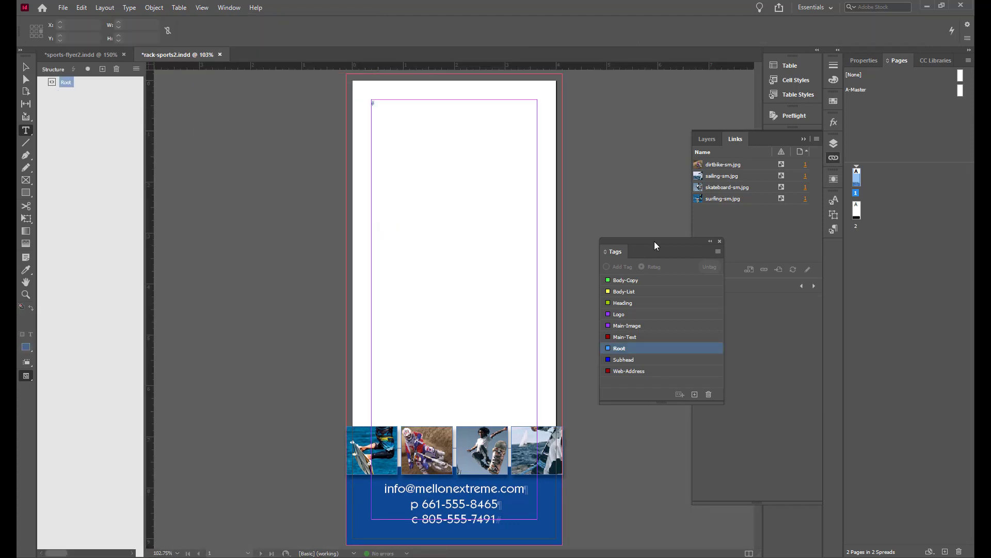
Open the Paragraph Styles panel beside the Tags panel and rename the Body Copy style to Body-Copy
left_click_drag(654, 240, 623, 207)
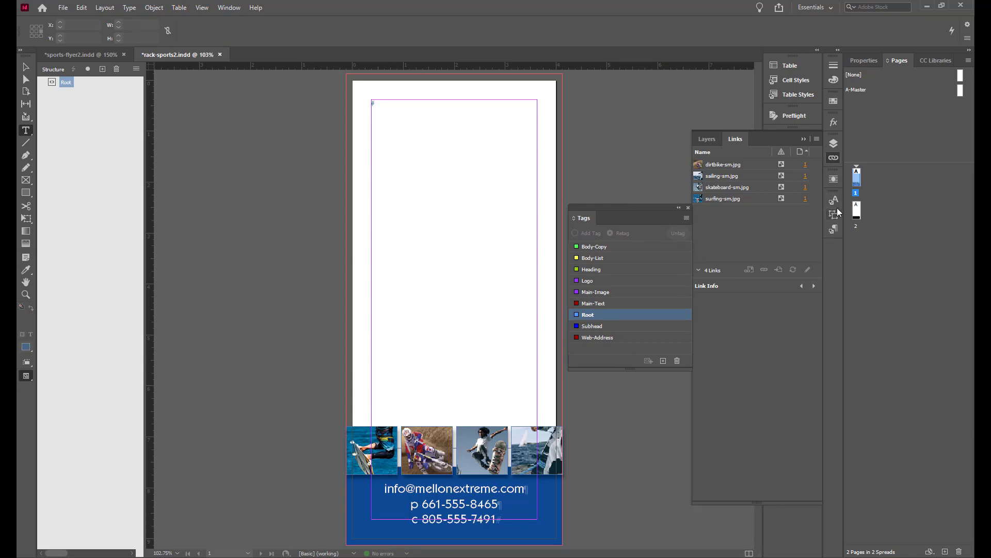
left_click(804, 138)
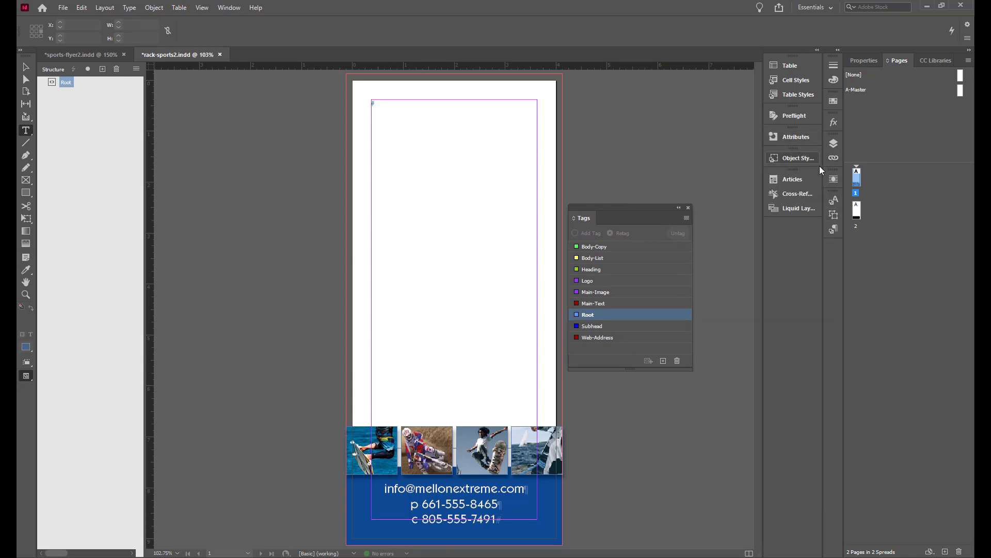
left_click(835, 230)
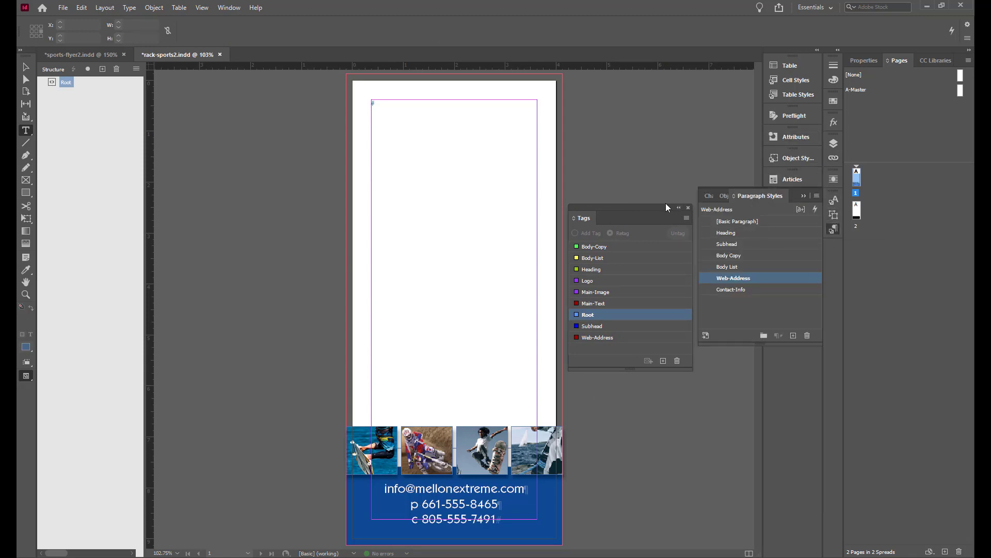
left_click_drag(656, 204, 657, 185)
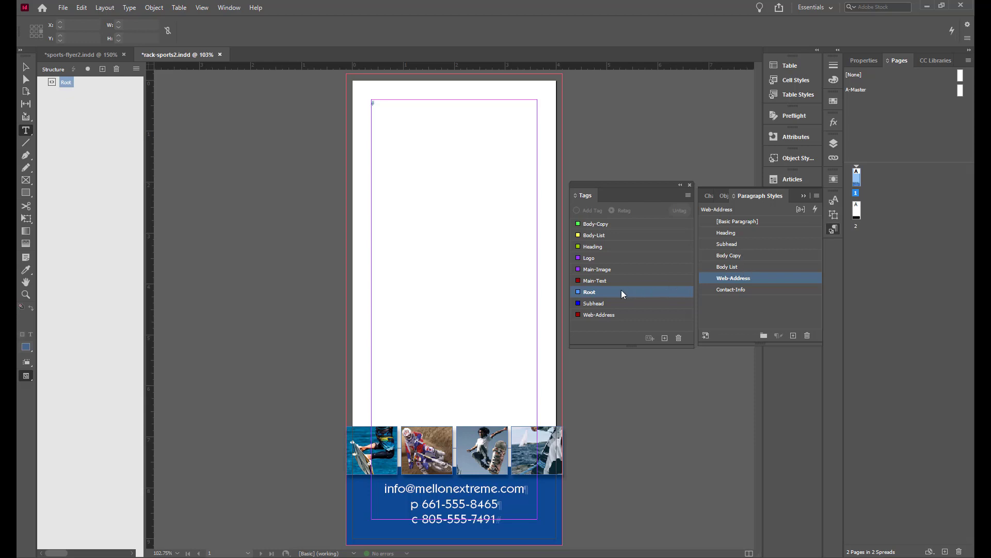
left_click(736, 256)
left_click(736, 255)
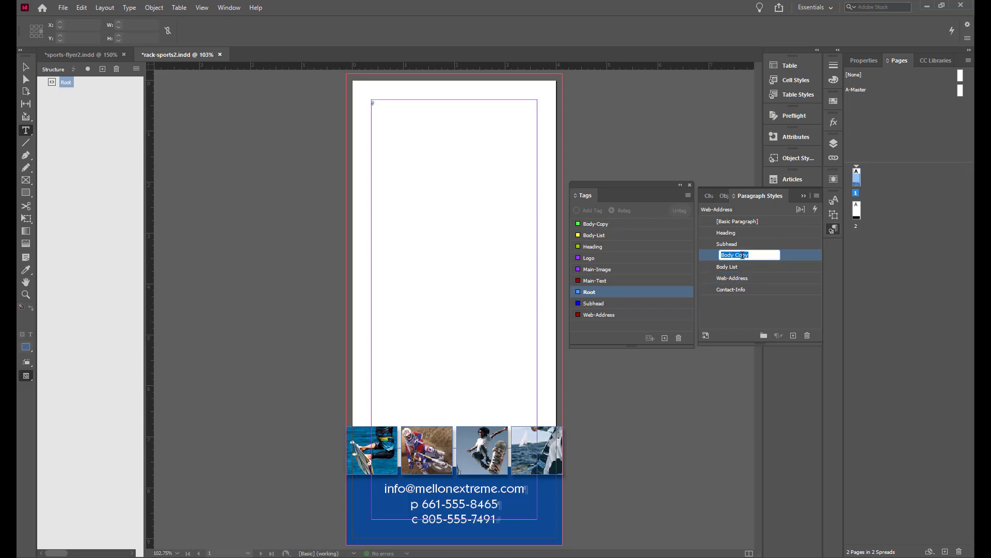
left_click(735, 255)
key("BackSpace")
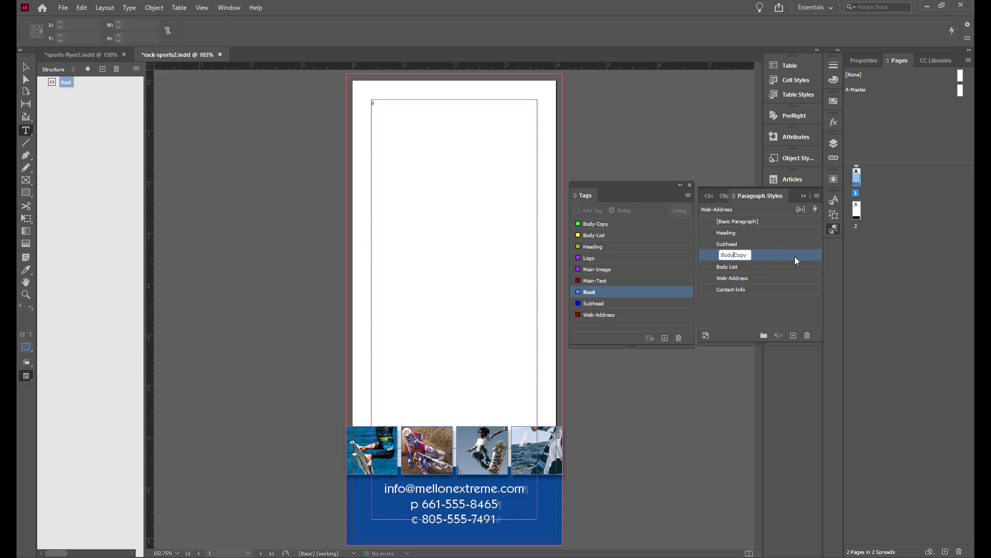
type("-")
Rename the Body List paragraph style to Body-List
left_click(727, 267)
left_click(728, 267)
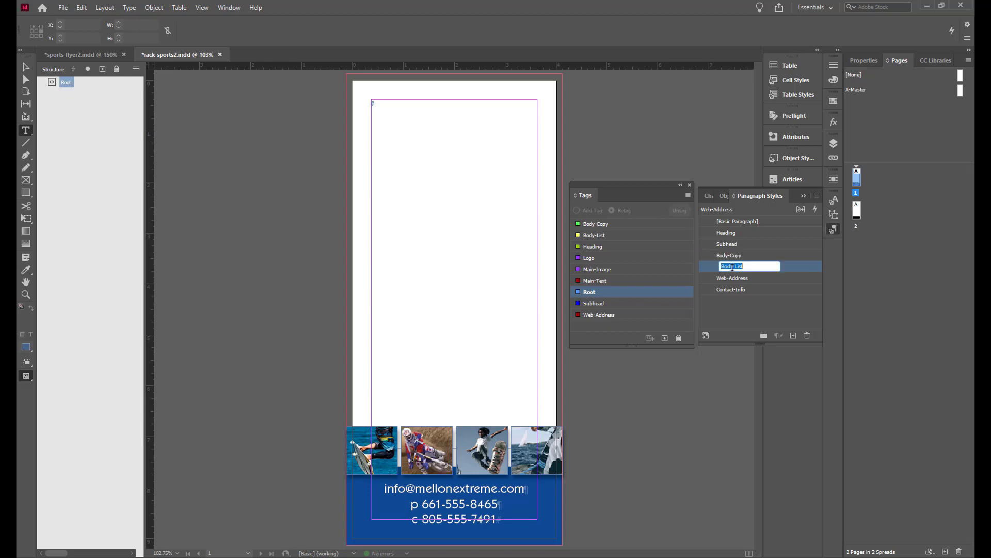
left_click(736, 267)
key("BackSpace")
type("-")
key("Return")
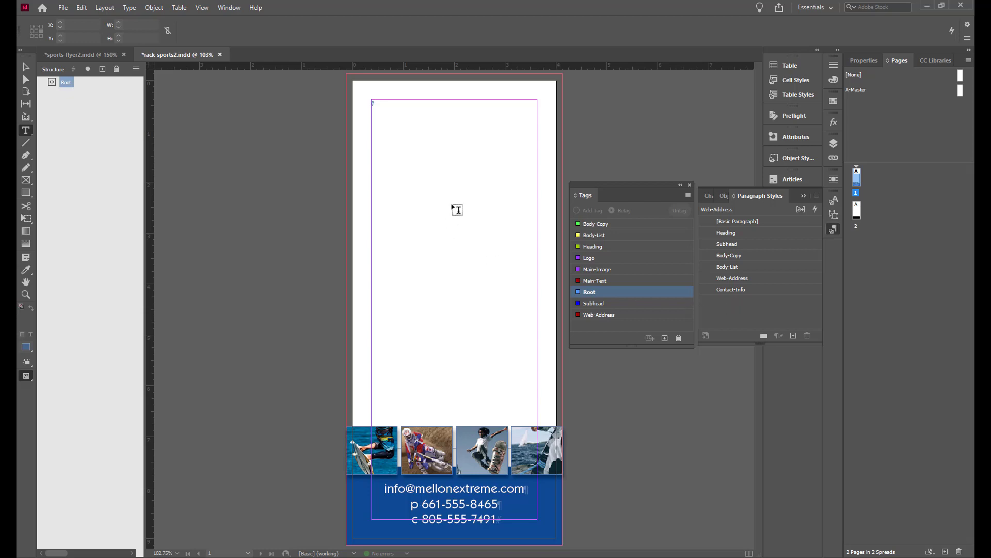
Tag the empty text frame on page 1 as Main-Text
left_click(23, 73)
left_click(406, 138)
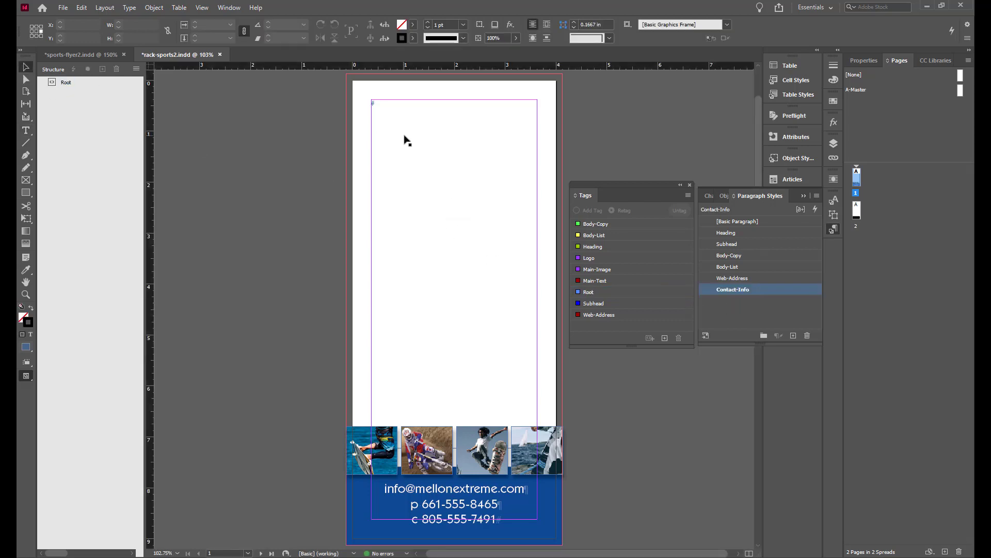
left_click(389, 103)
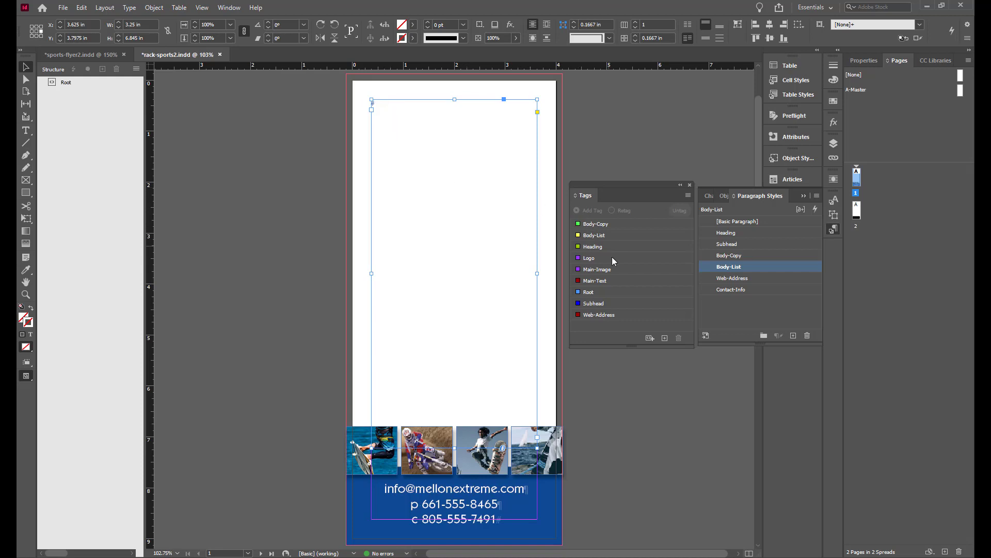
left_click(612, 281)
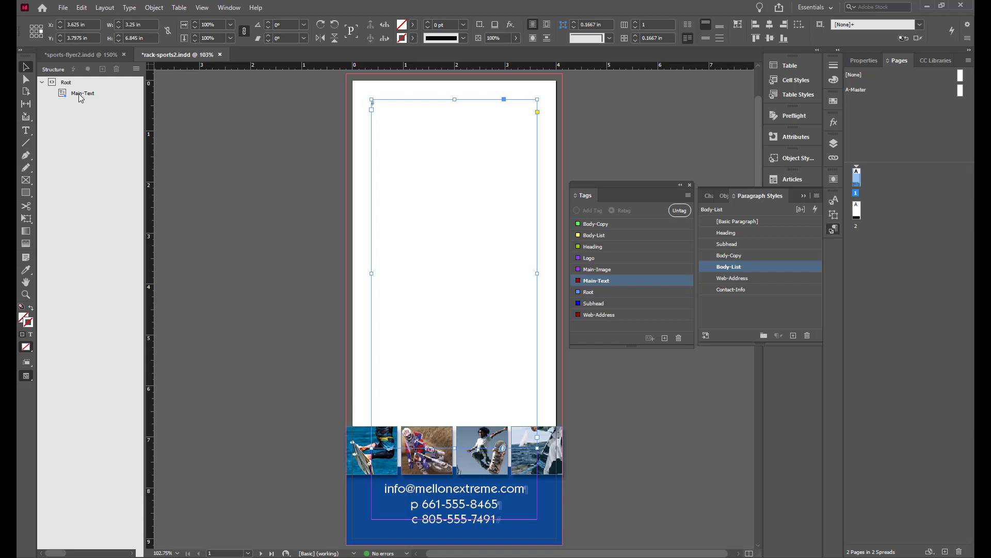
On page 2, tag the large image frame as Main-Image
key("shift+Page_Down")
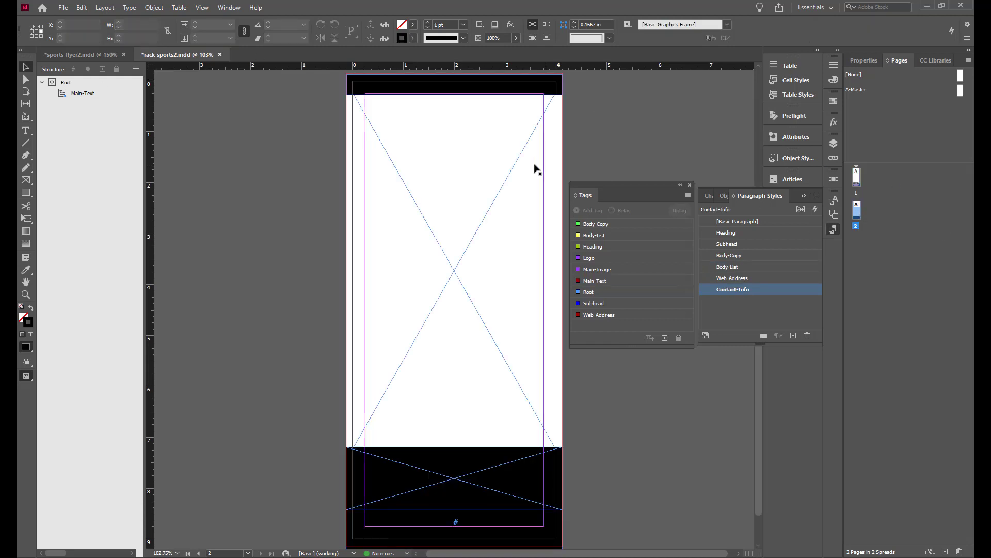
left_click(500, 194)
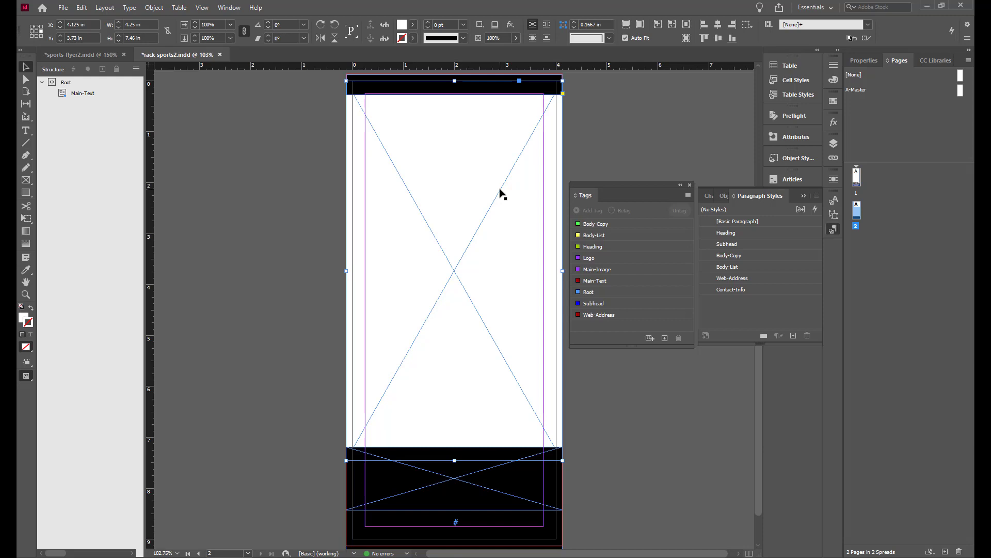
left_click(610, 269)
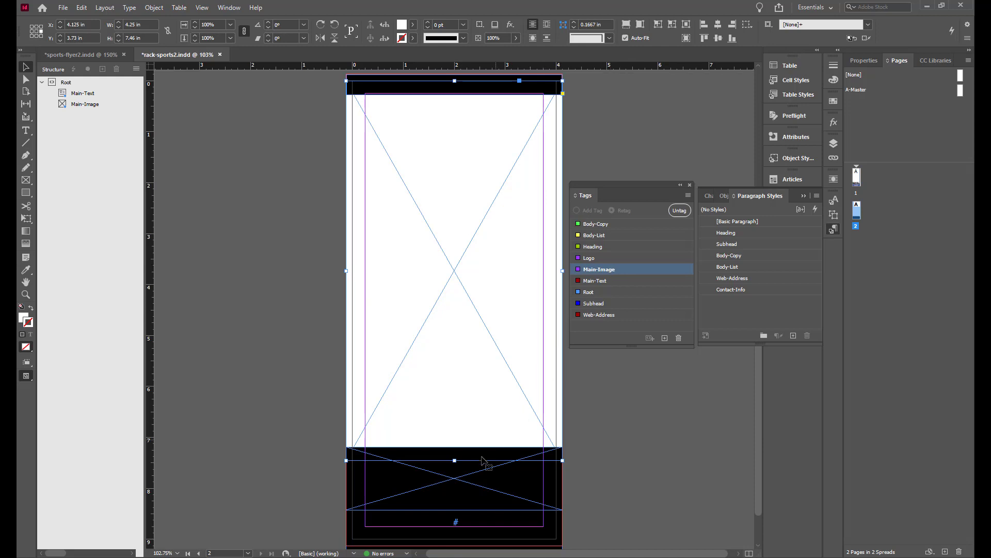
Tag the lower black frame as Logo and the small frame at its bottom as Web-Address
left_click(478, 477)
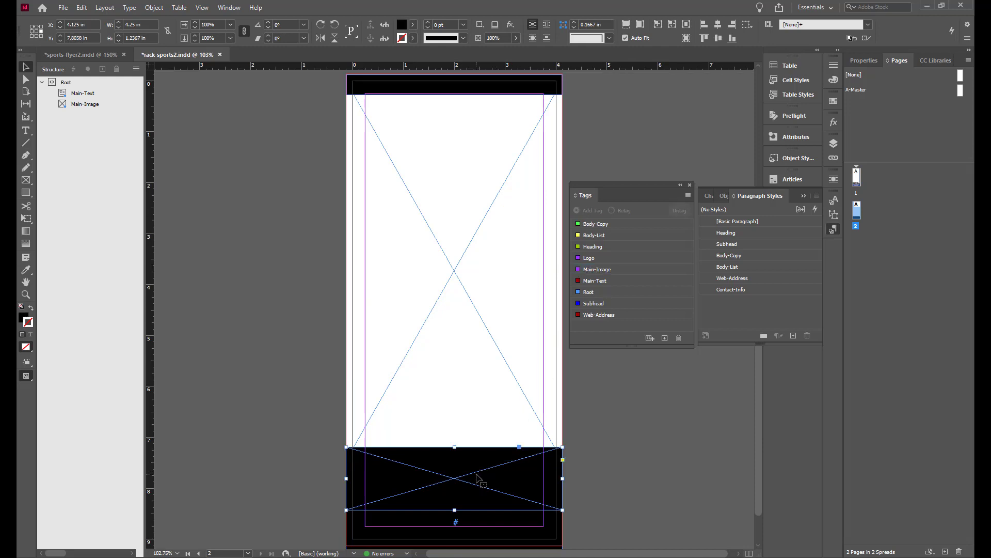
left_click(594, 258)
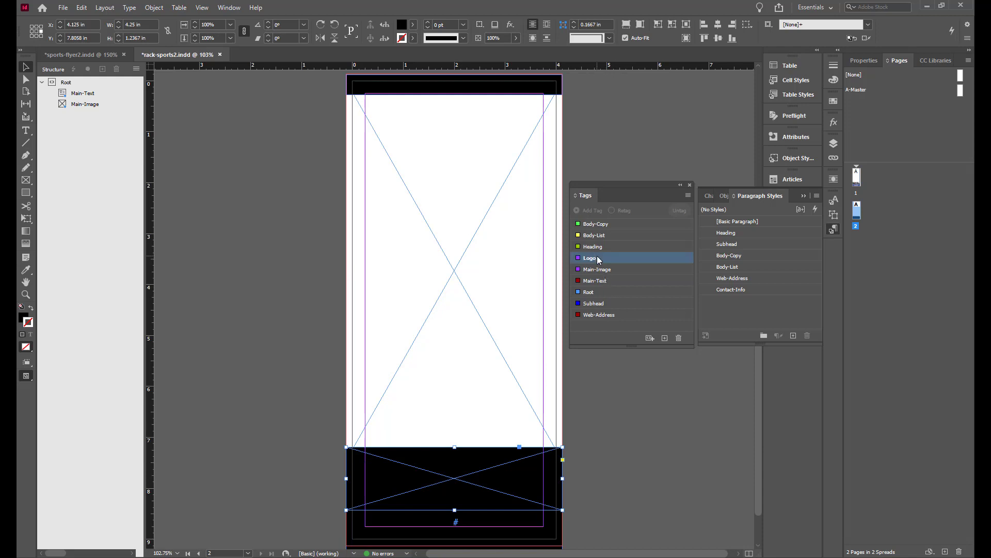
left_click(496, 535)
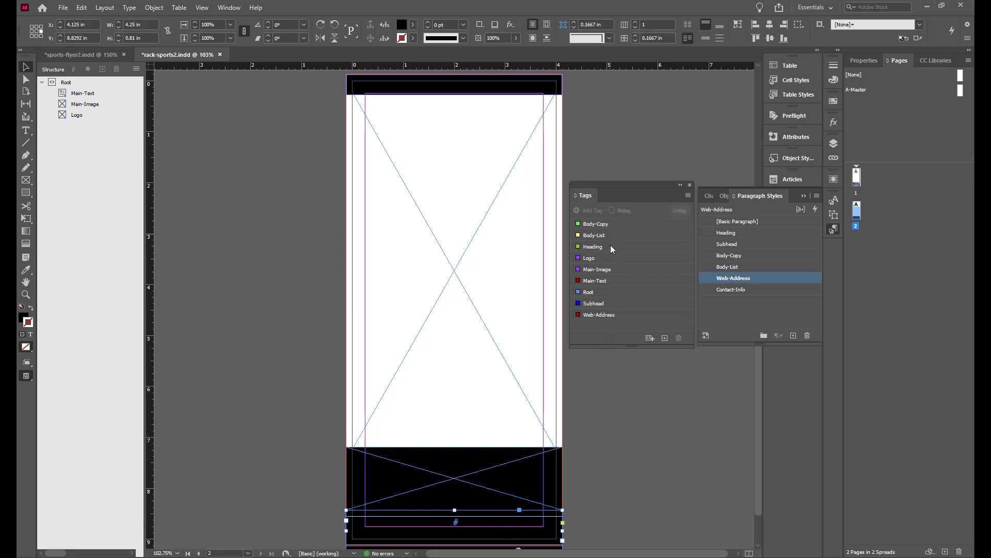
left_click(598, 316)
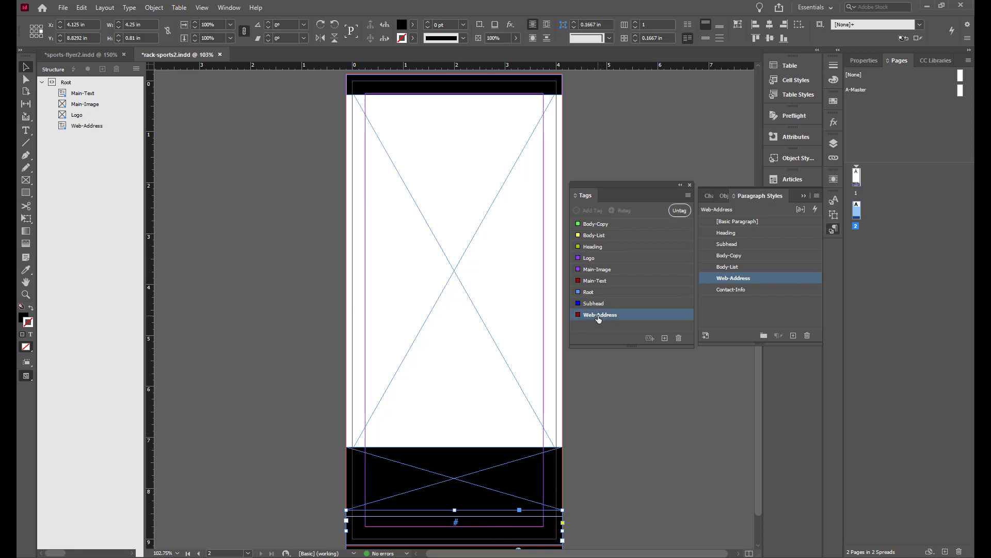
Tile both documents side by side and move the Main-Text element to the end of the rack document's structure
left_click(225, 9)
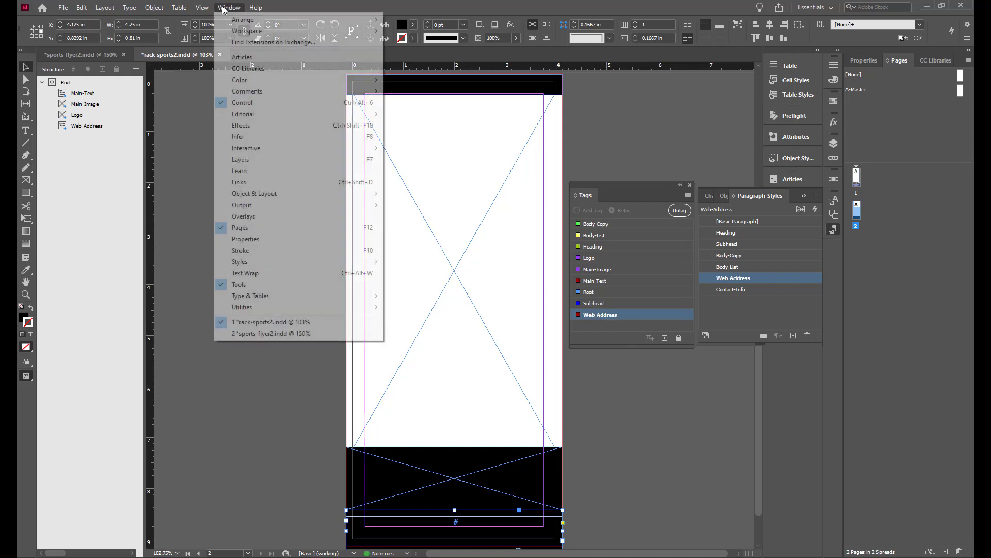
mouse_move(231, 20)
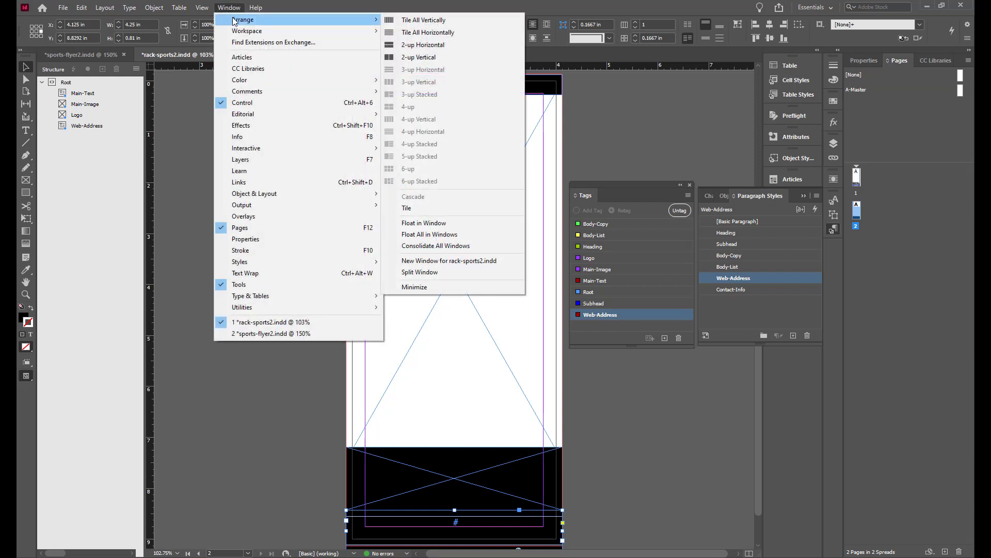
left_click(422, 57)
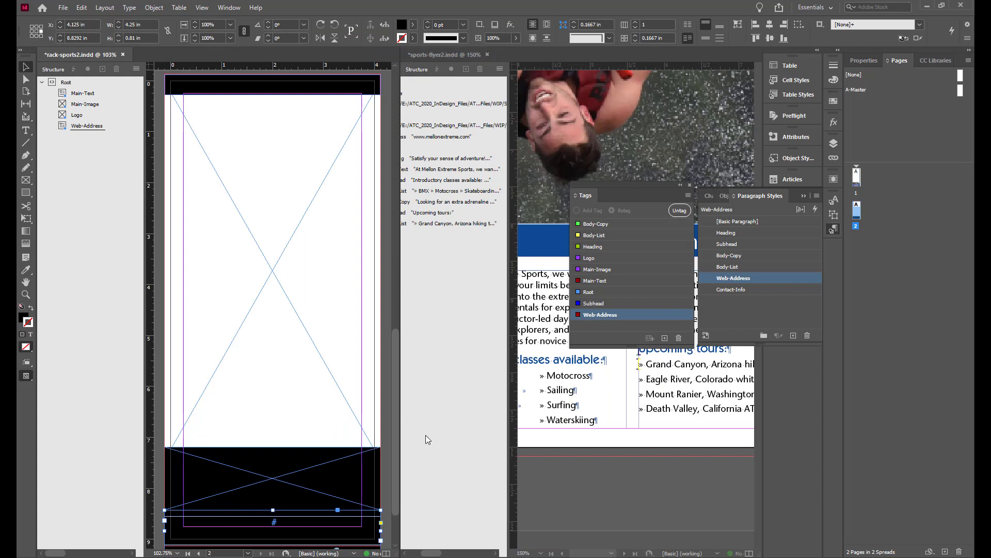
left_click(419, 552)
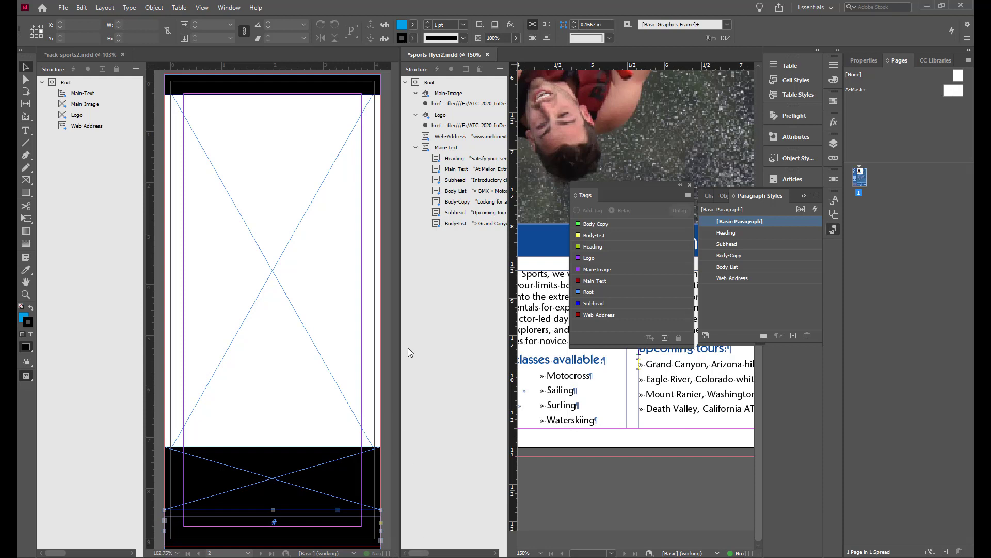
left_click(416, 147)
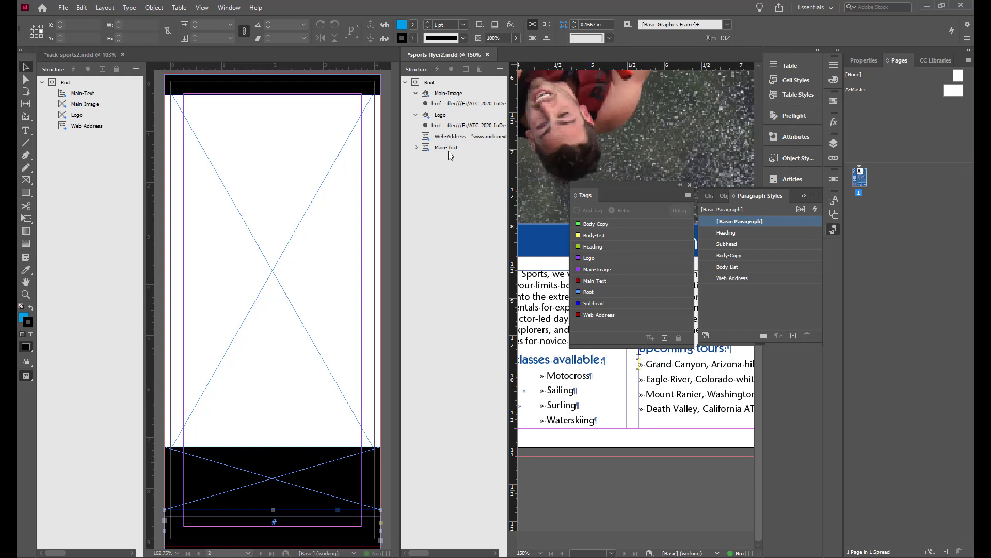
left_click(77, 93)
left_click(75, 104, "shift")
left_click_drag(75, 105, 80, 143)
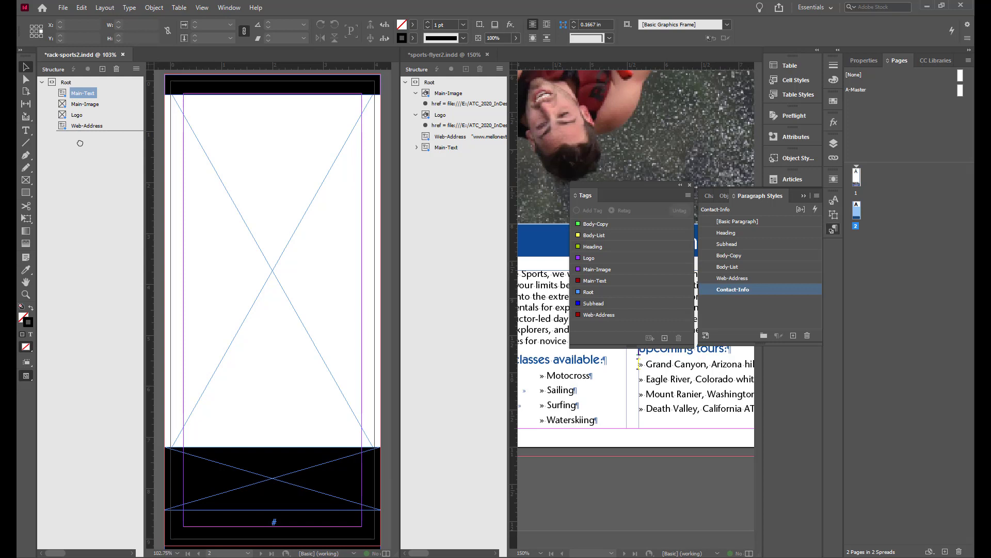
left_click_drag(80, 143, 80, 143)
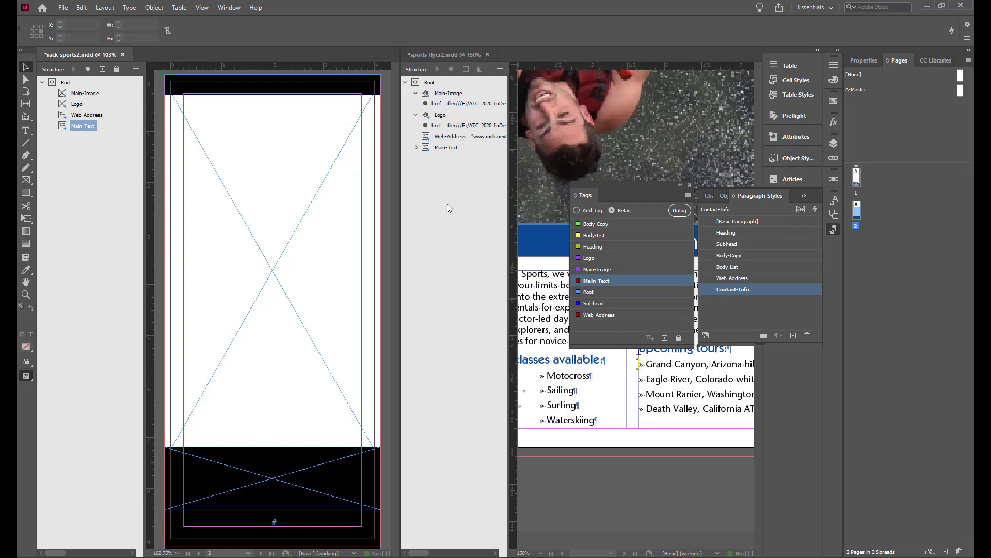
Consolidate the windows and import melton-sports2.xml with Merge Content, without import options or importing into the selected element
left_click(227, 9)
mouse_move(245, 19)
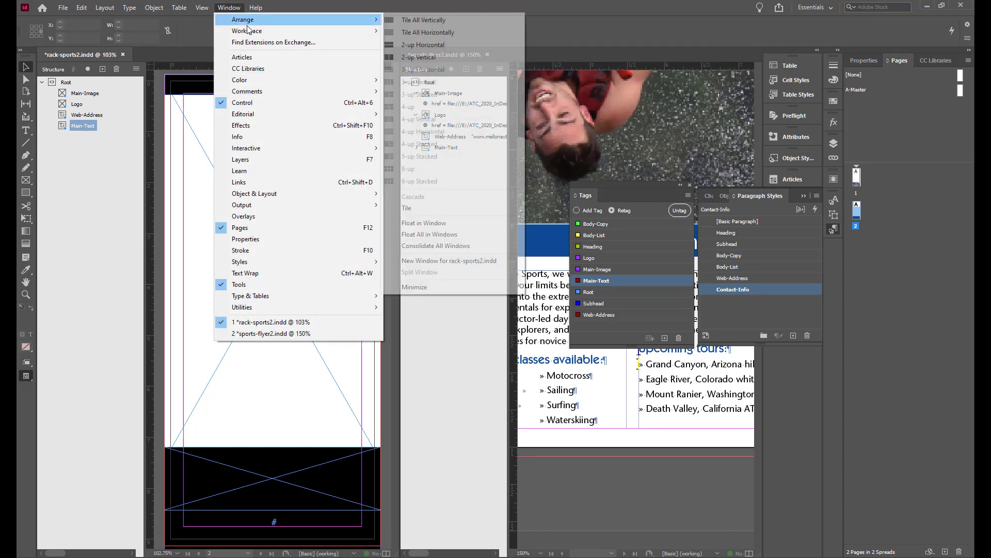
left_click(434, 247)
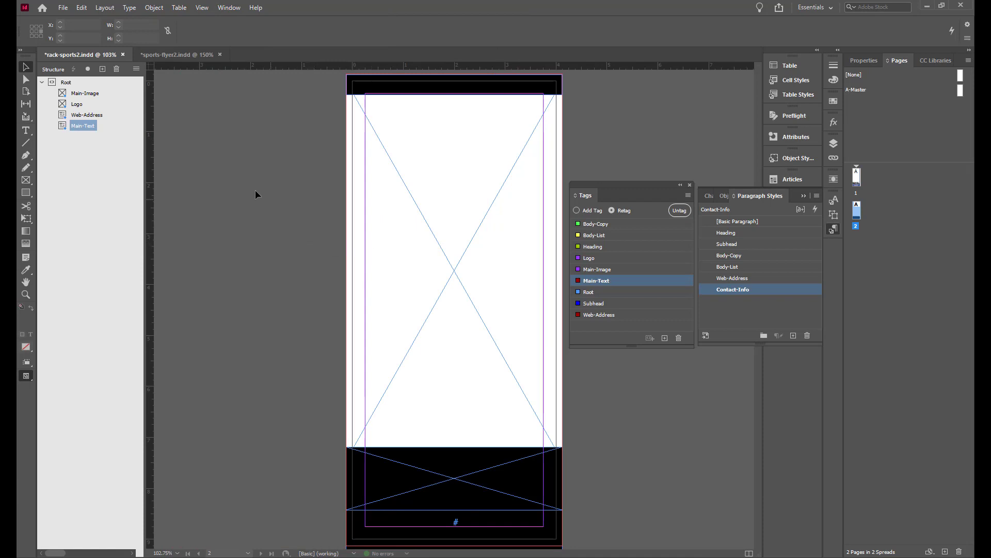
left_click(63, 12)
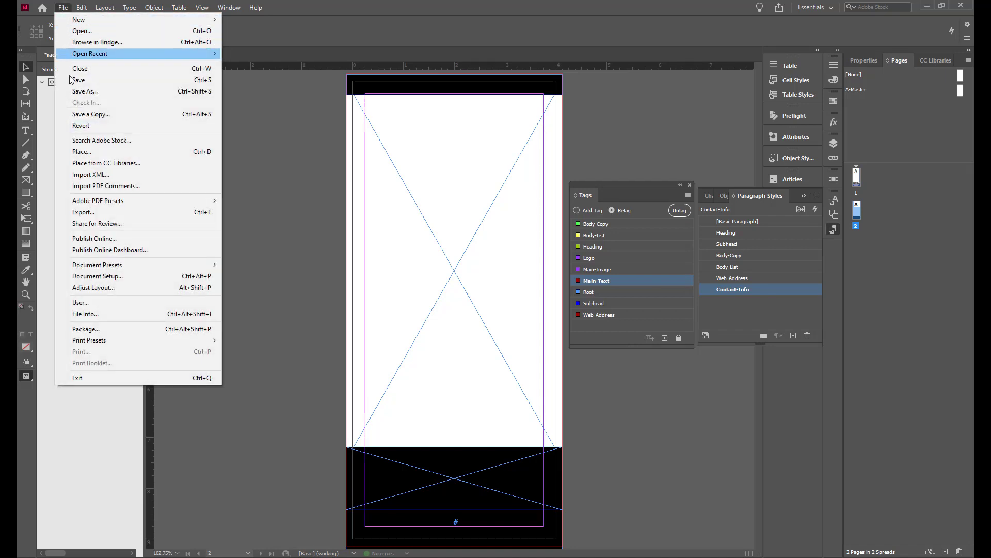
left_click(113, 175)
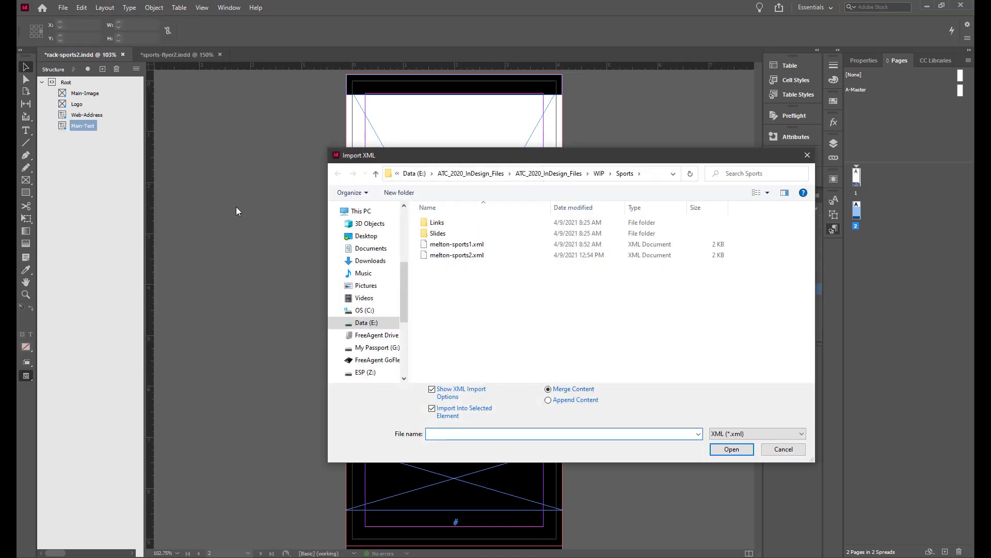
left_click(432, 390)
left_click(432, 409)
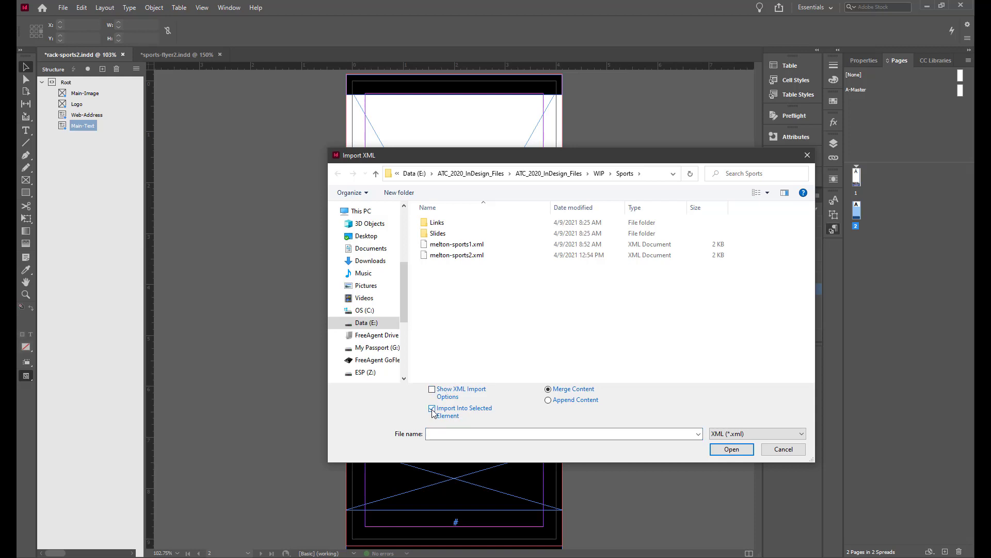
left_click(432, 409)
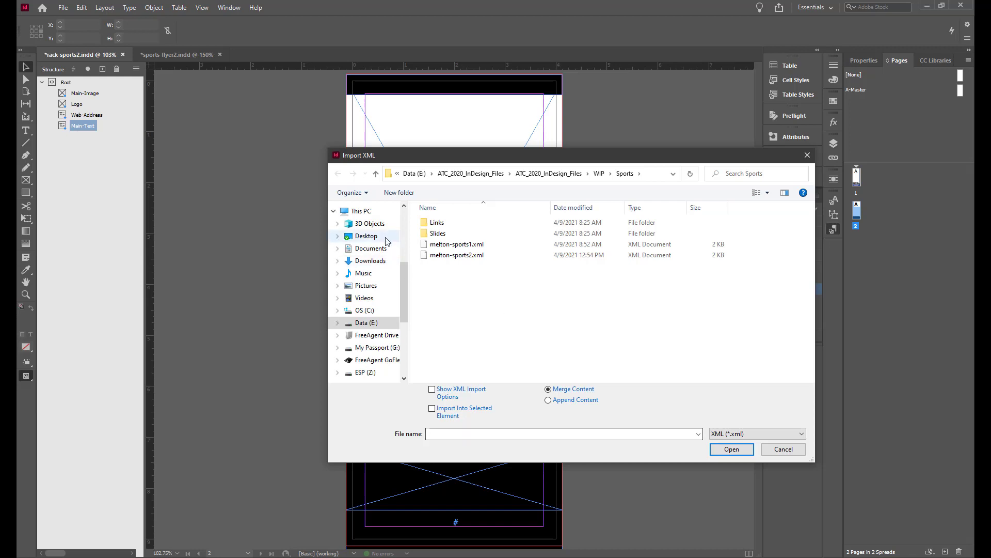
left_click(438, 258)
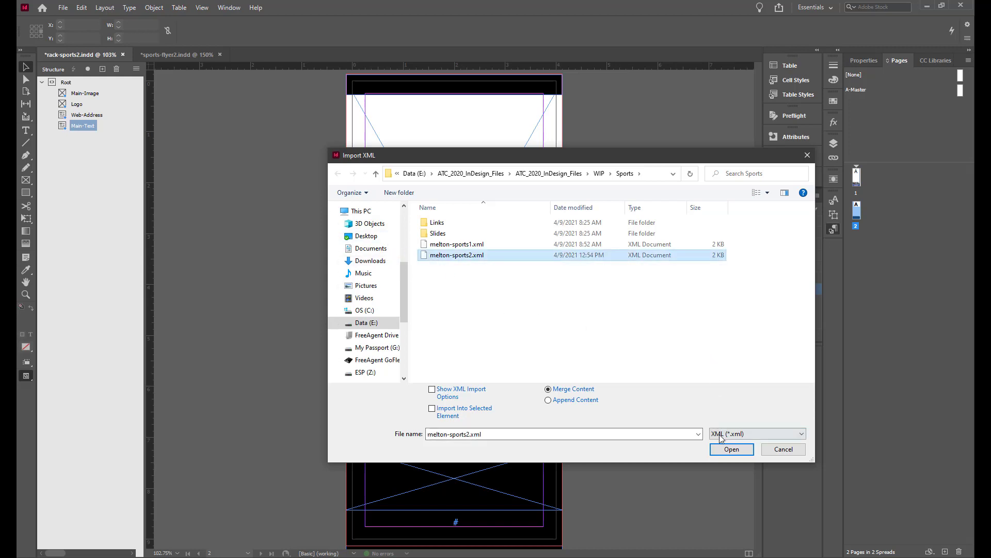
left_click(731, 448)
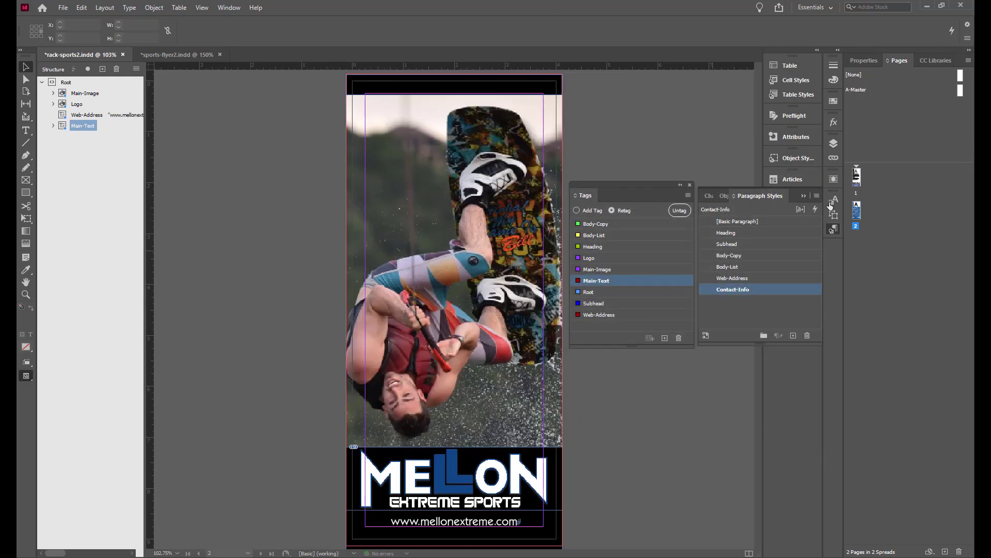
On page 1 of the rack card, map all tags to paragraph styles by name
left_click(857, 179)
double_click(856, 179)
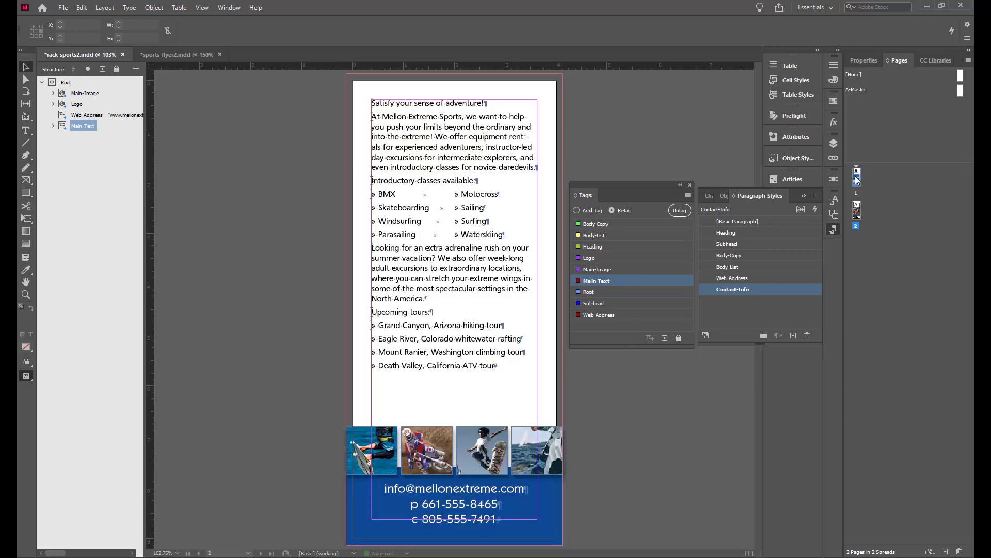
left_click(136, 70)
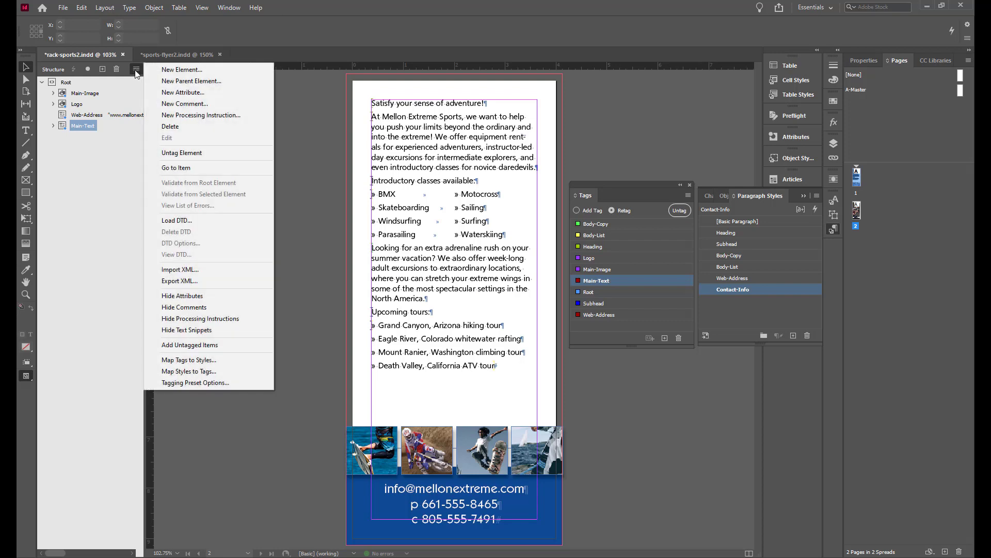
left_click(211, 359)
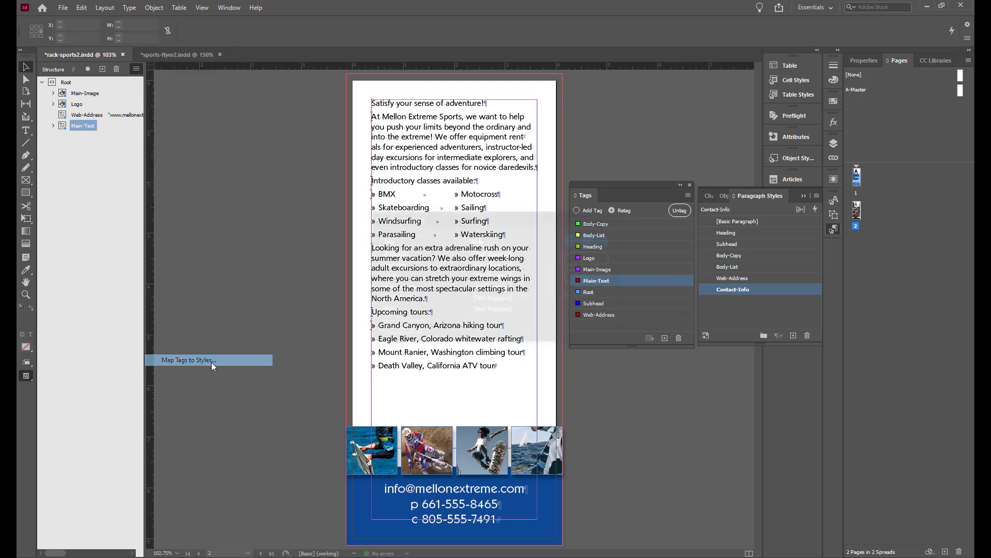
left_click(406, 329)
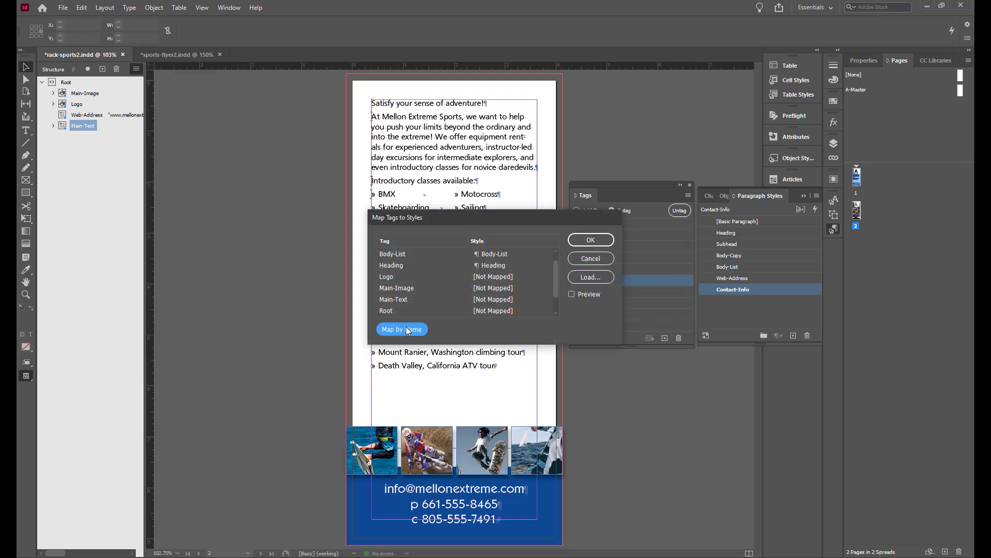
left_click(587, 242)
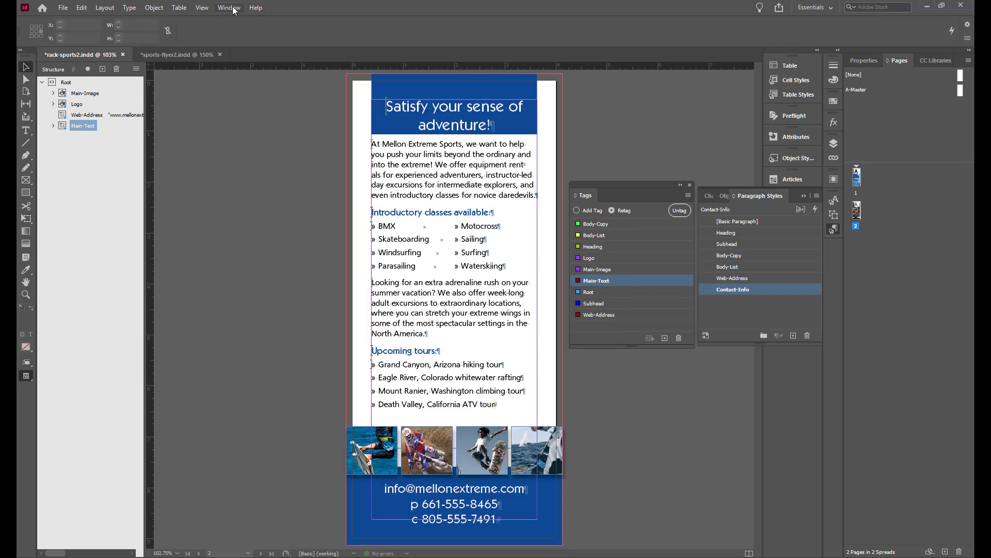
Hide the structure pane and the tag markers
left_click(208, 8)
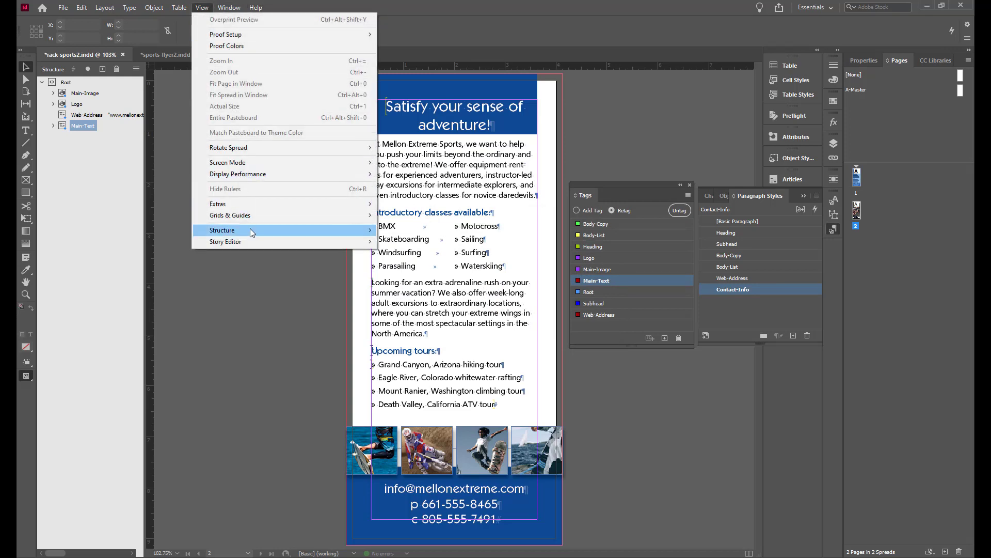
mouse_move(253, 232)
left_click(438, 230)
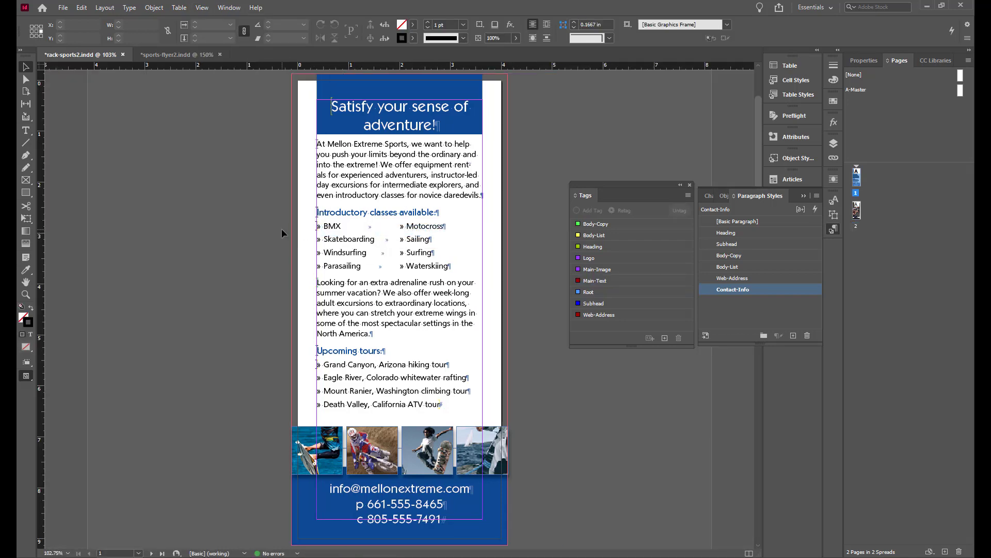
left_click(202, 8)
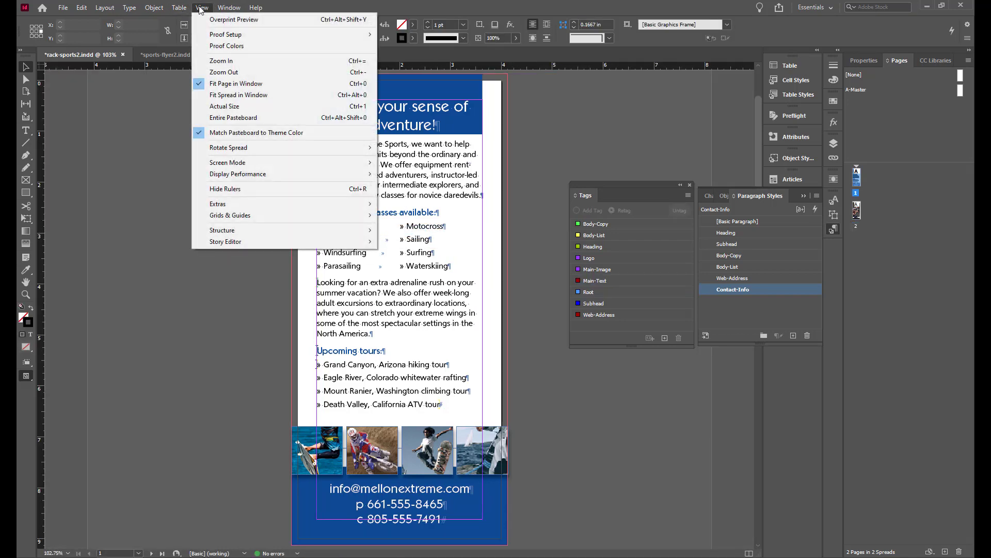
mouse_move(209, 230)
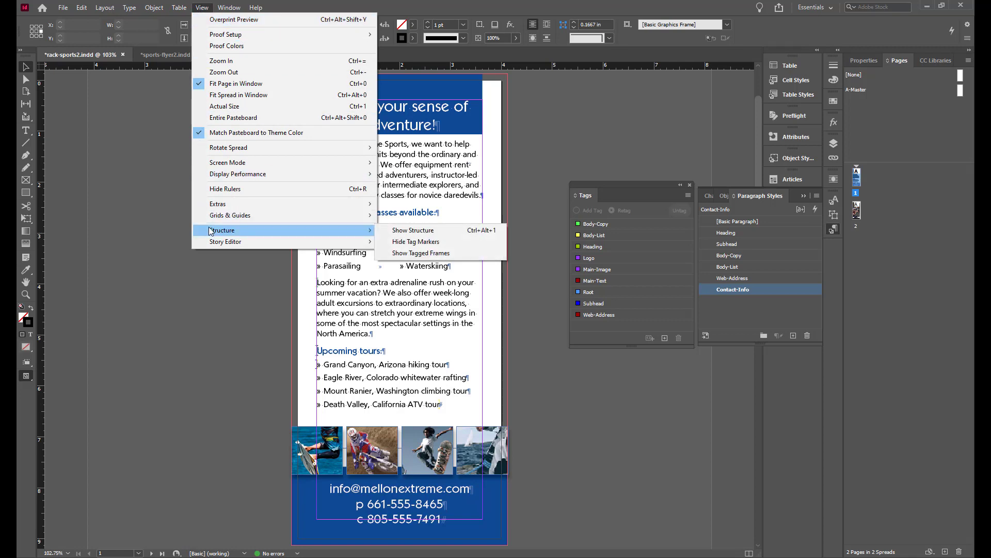
left_click(417, 242)
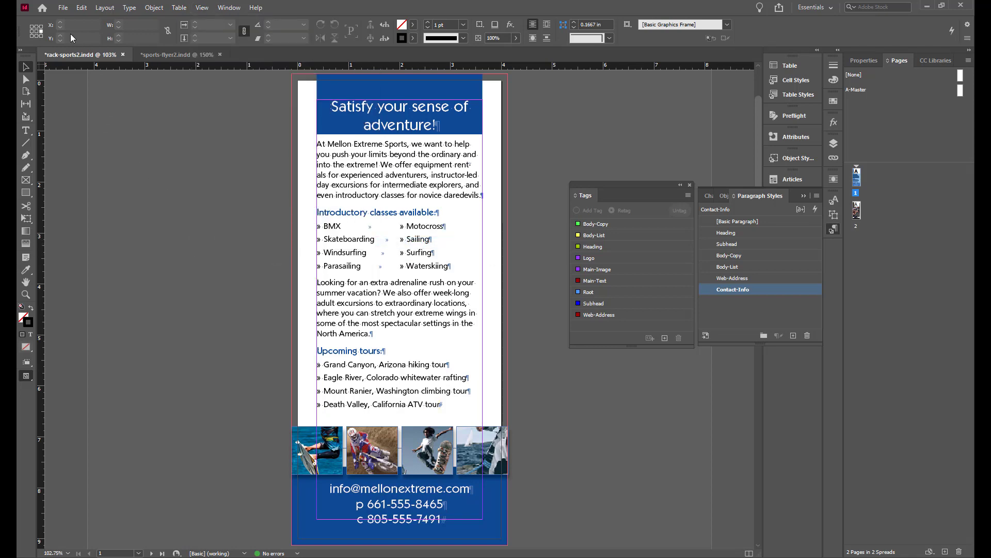
Save and close the rack card document
left_click(62, 7)
left_click(95, 81)
left_click(122, 53)
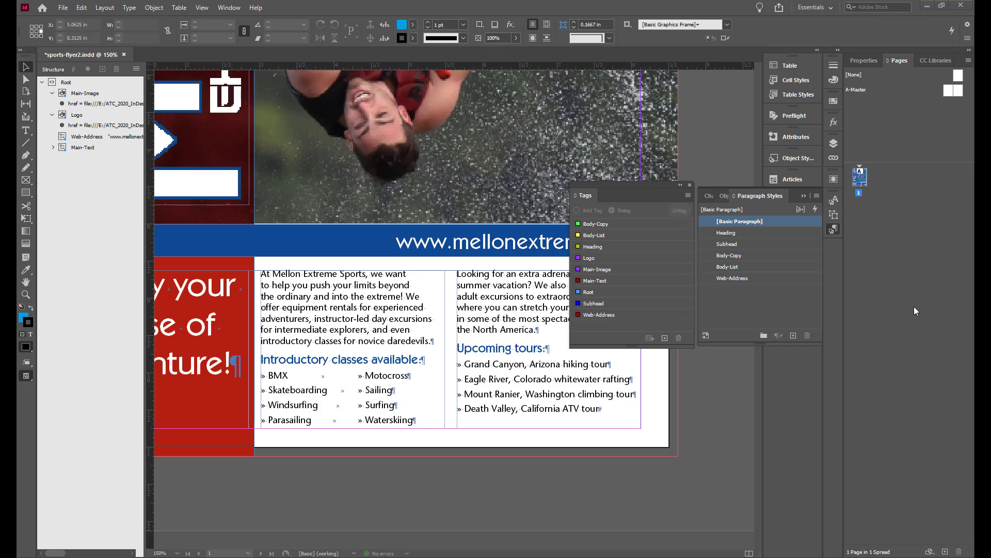
Create a new iPad mobile document named ipad-sports in portrait orientation without a primary text frame
left_click(59, 8)
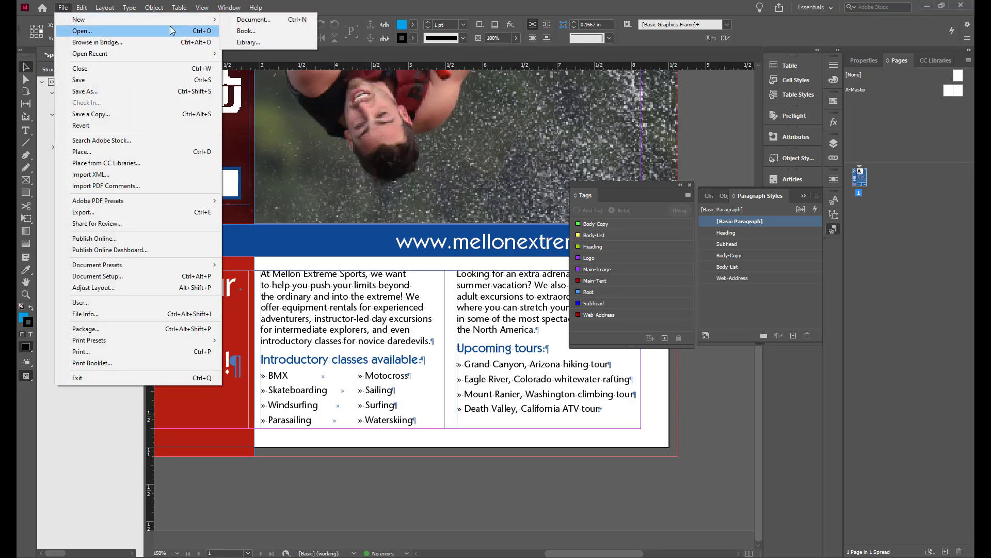
left_click(270, 20)
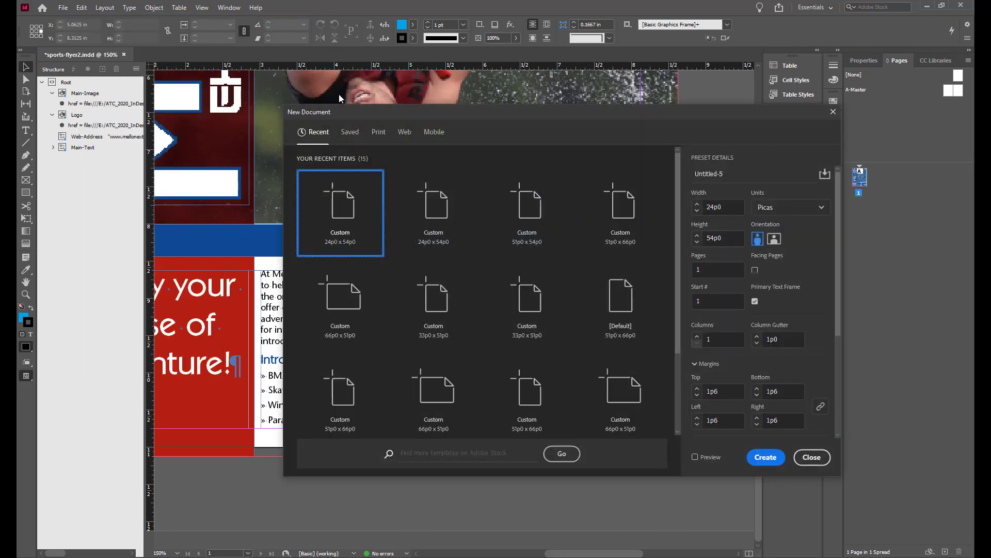
left_click(428, 135)
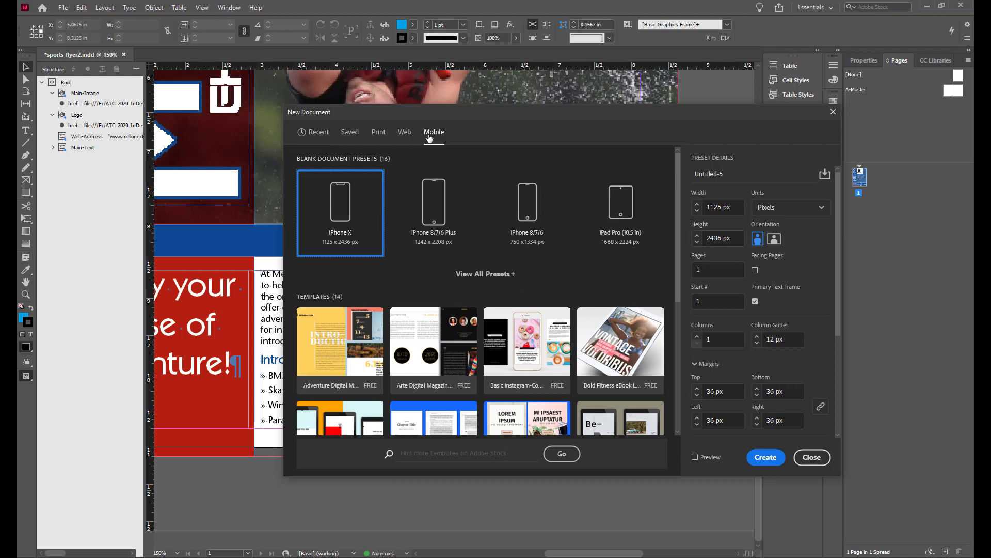
left_click(485, 274)
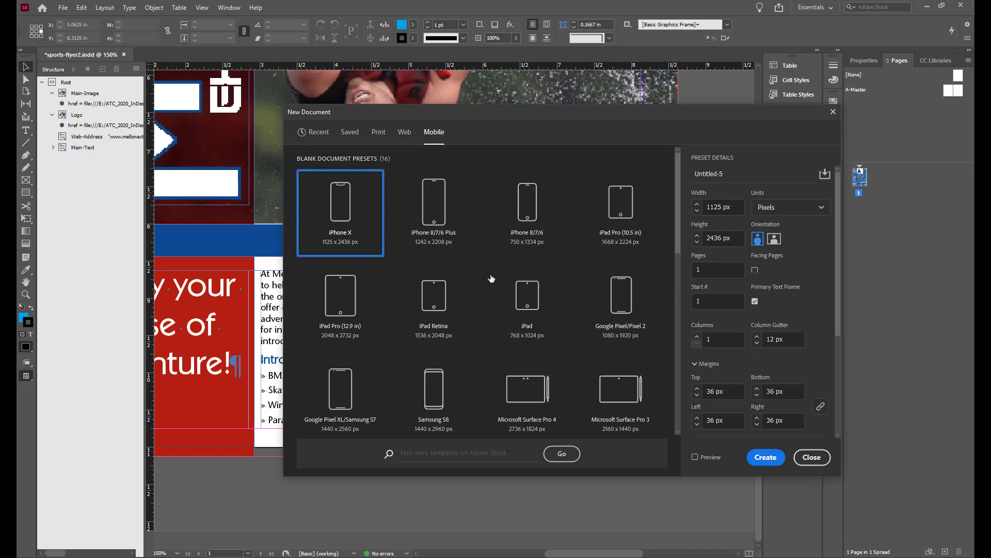
left_click(528, 295)
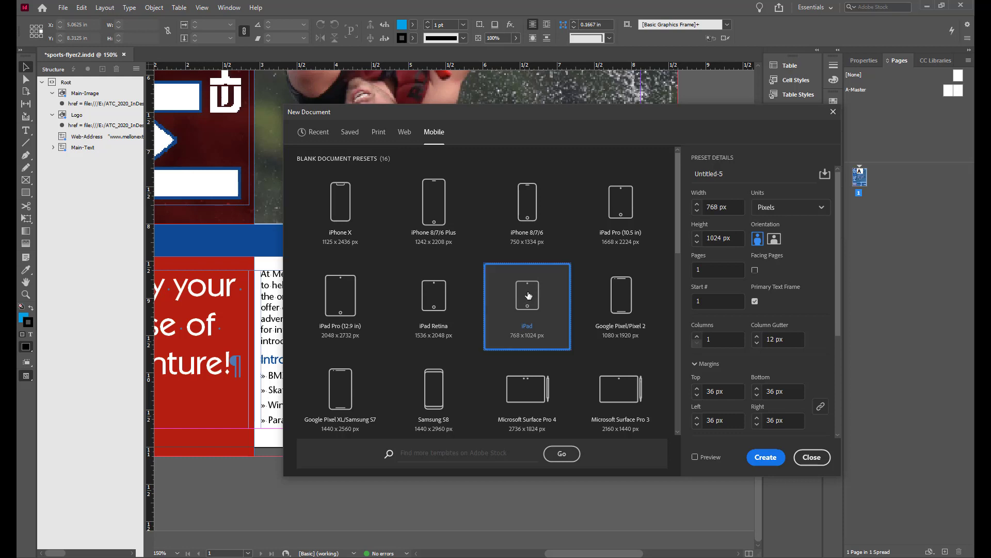
double_click(740, 172)
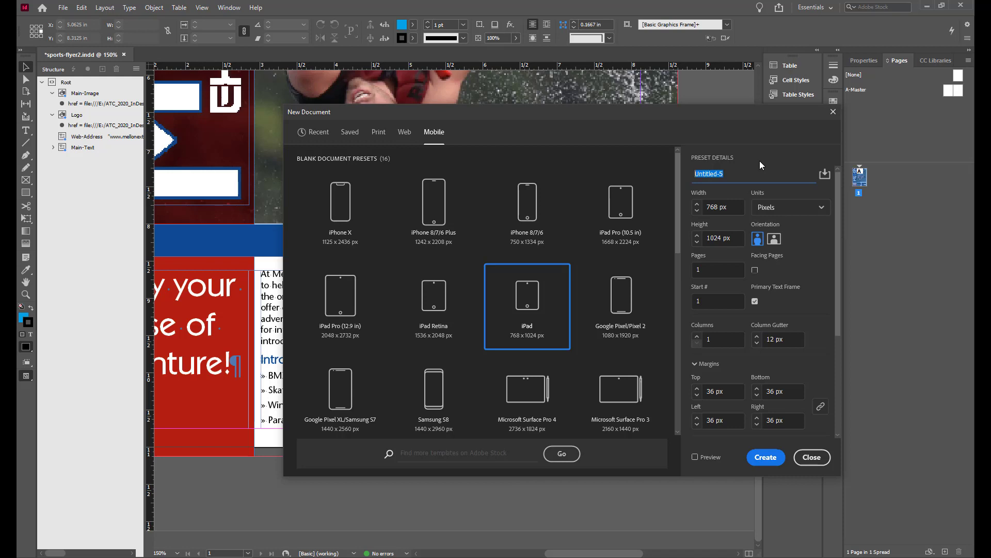
type("ipad-sports")
left_click(756, 239)
left_click(756, 301)
left_click(765, 458)
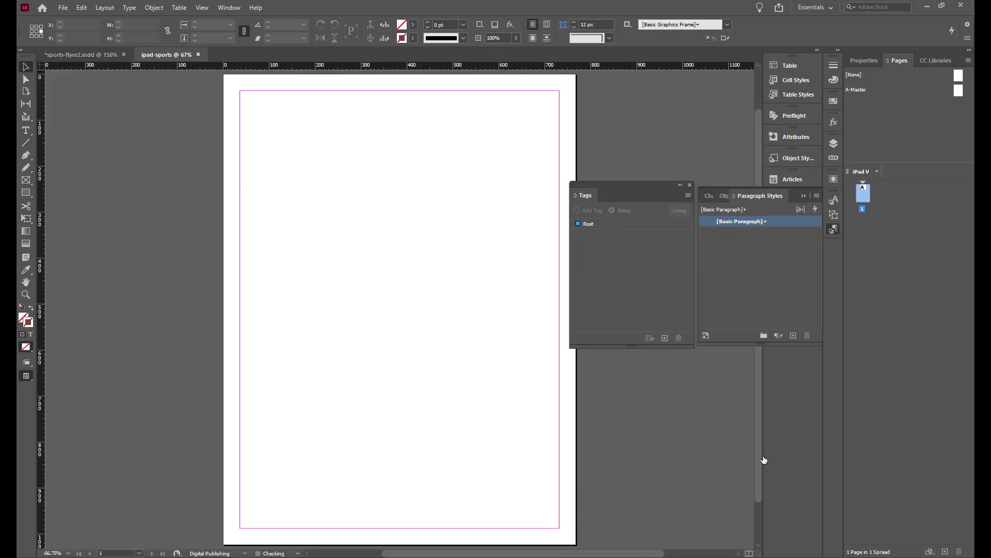
Save the new document as ipad-sports.indd in the Sports folder
left_click(61, 7)
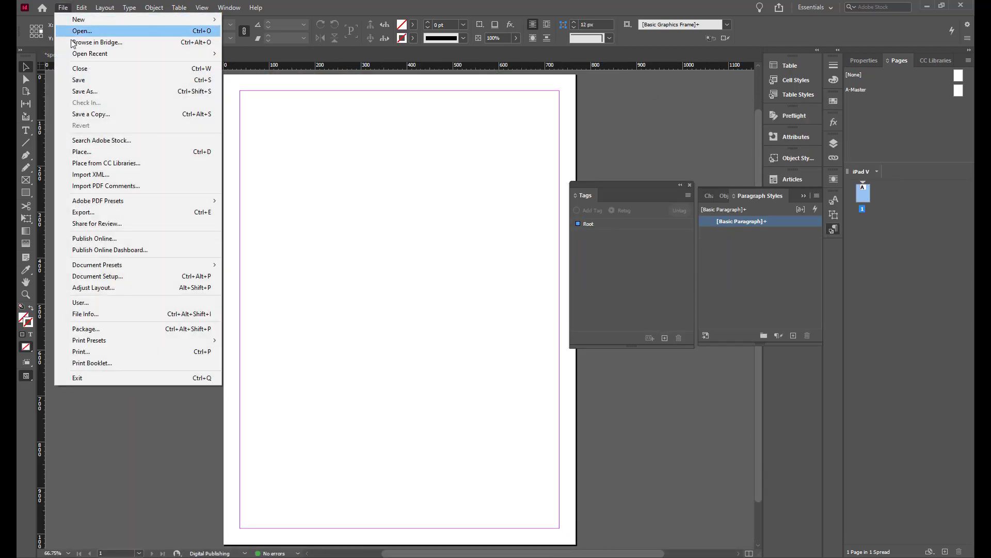
left_click(80, 80)
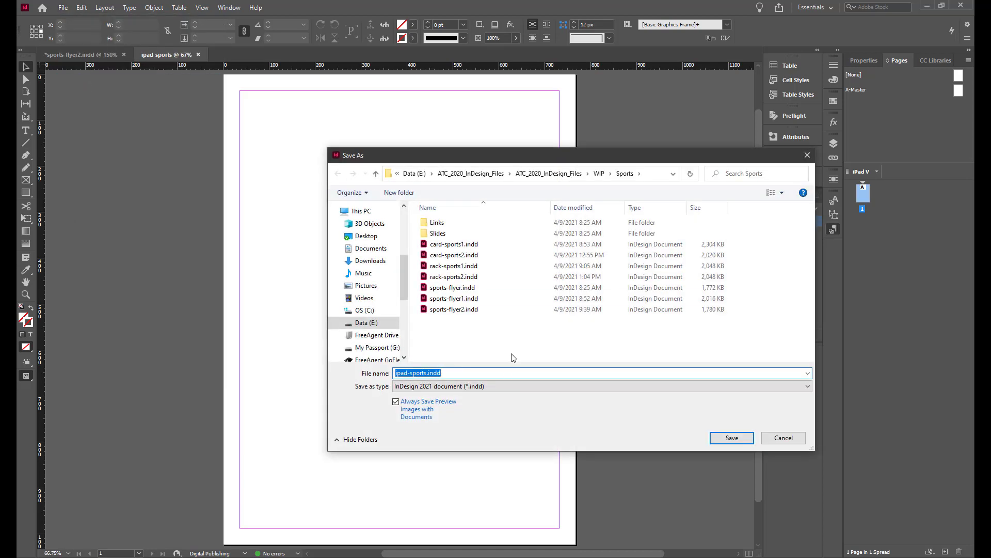
left_click(723, 438)
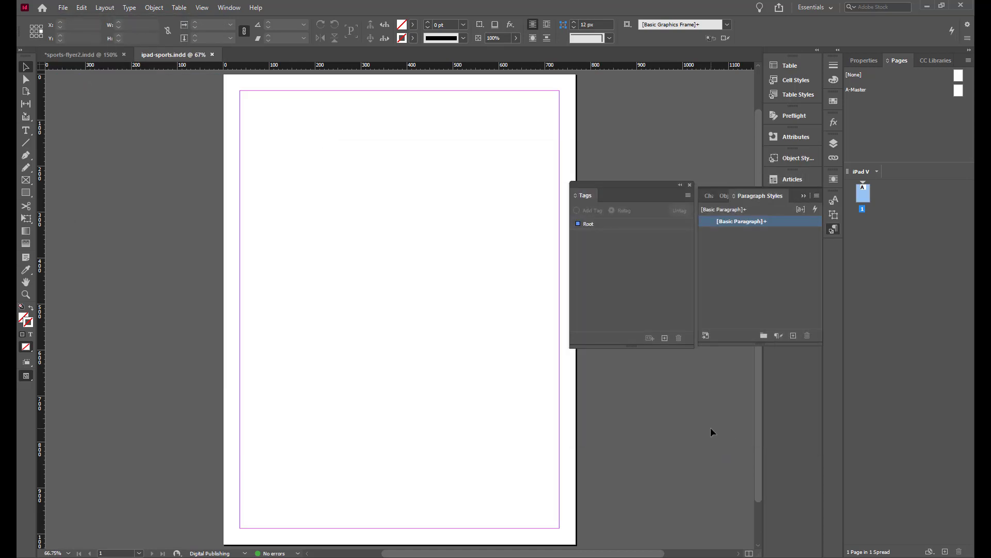
In the flyer, use the Content Collector to collect the web address bar and the body text frames
left_click(88, 55)
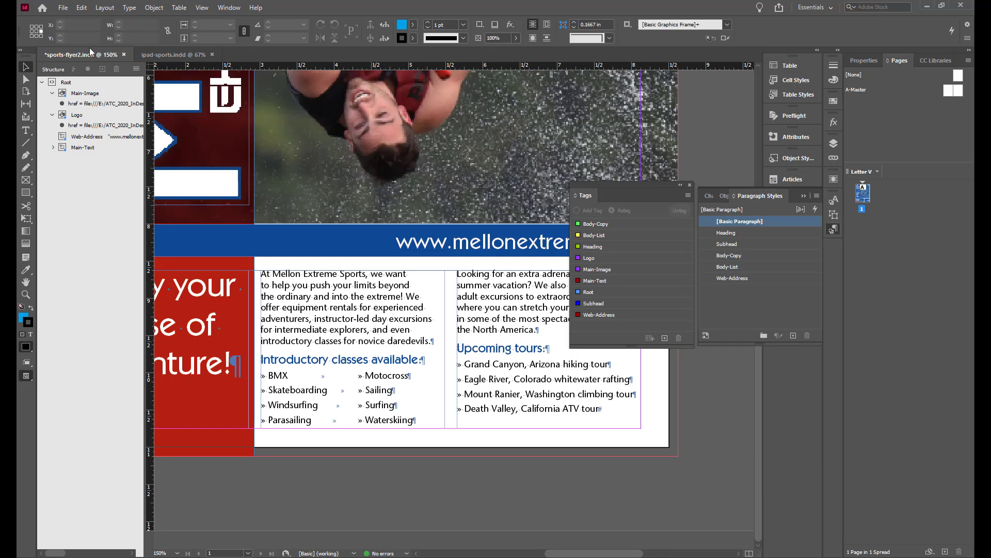
left_click(28, 120)
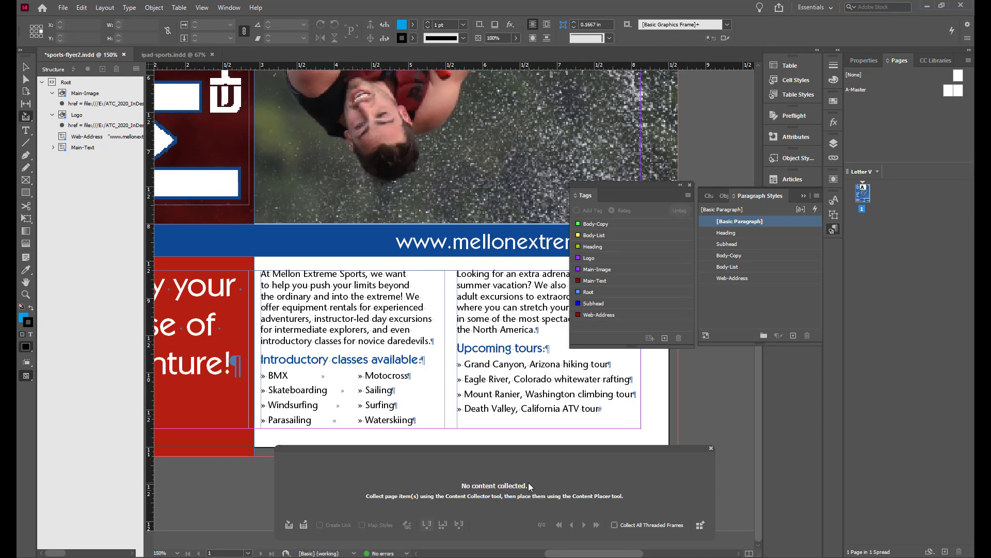
left_click(488, 251)
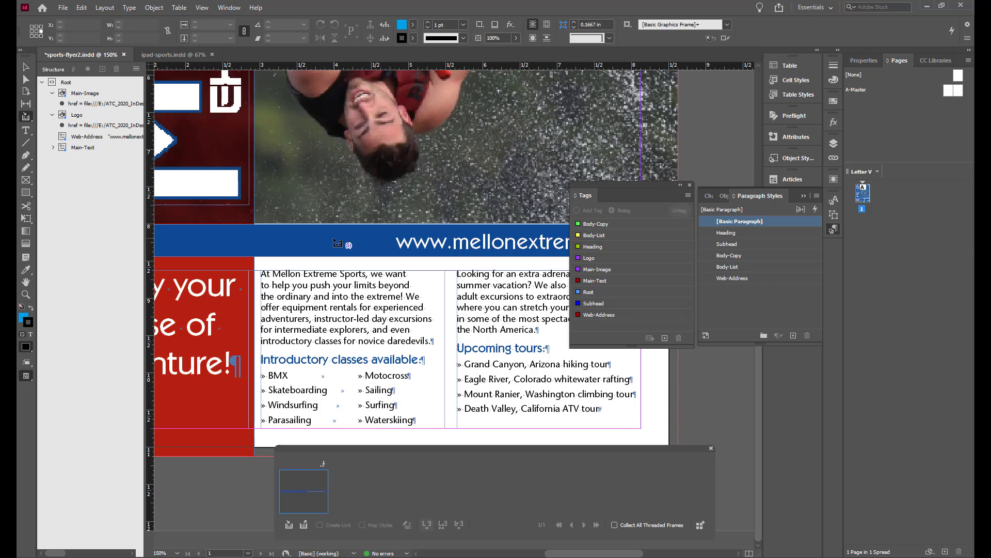
left_click(233, 291)
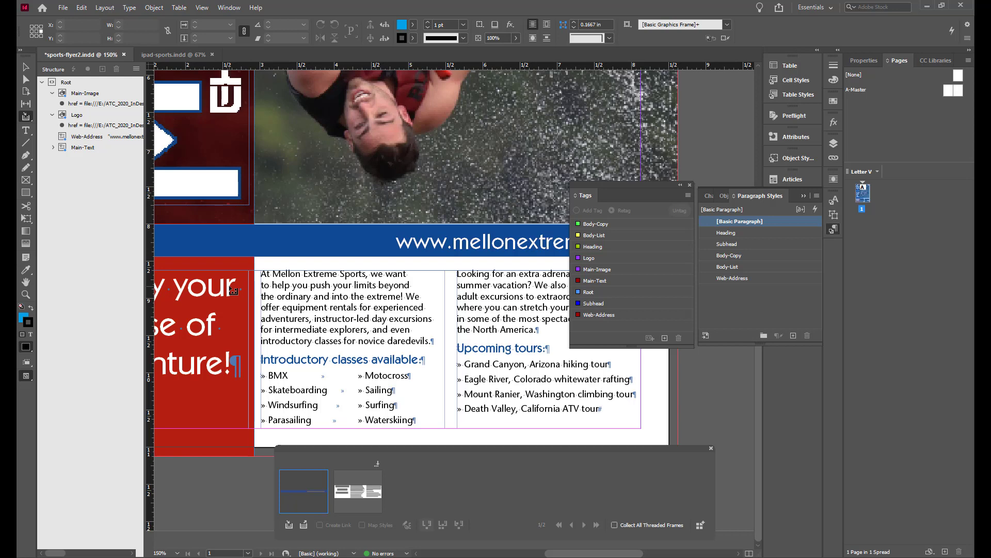
Collect the logo, image and web address frames together into the Content Collector by marquee
scroll(491, 222, "up", 5)
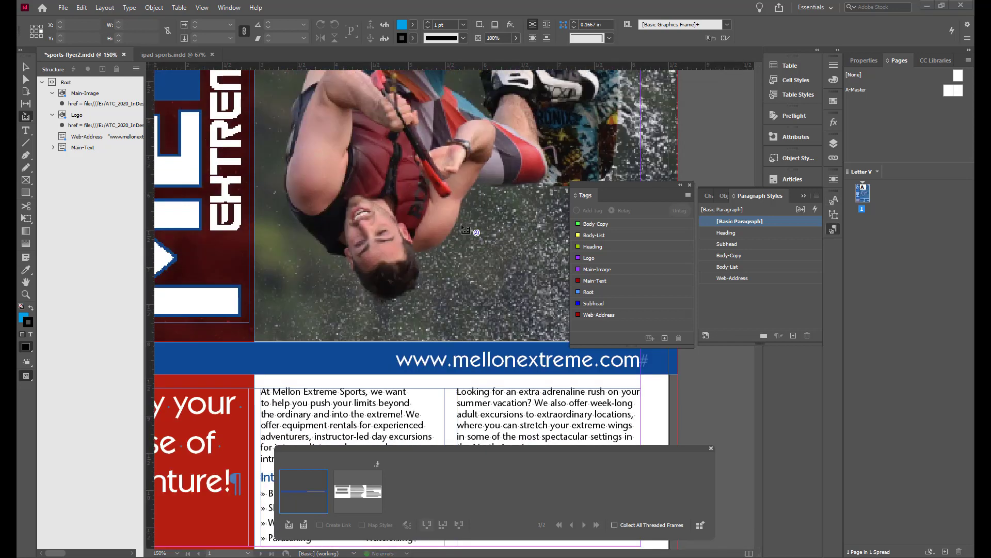
scroll(465, 230, "up", 1)
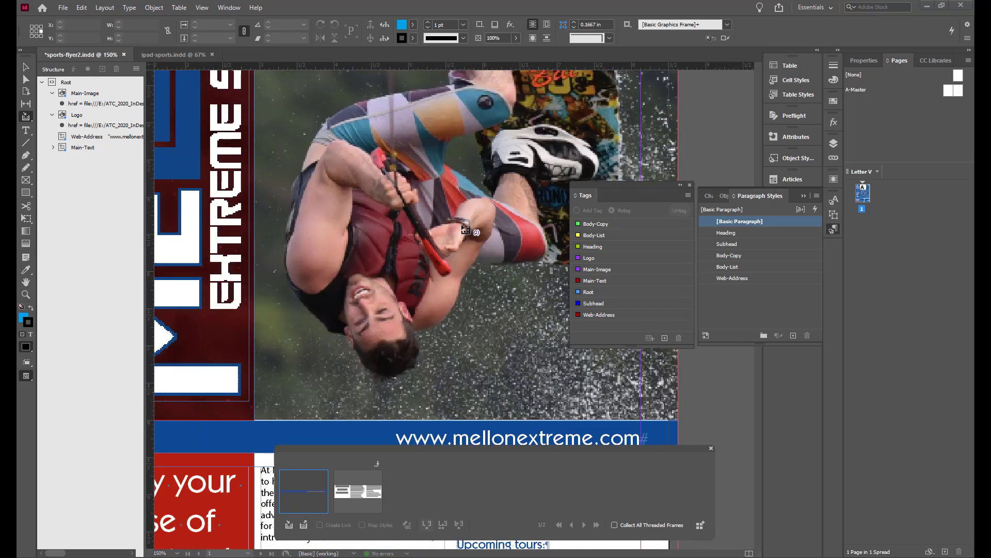
scroll(462, 226, "down", 1)
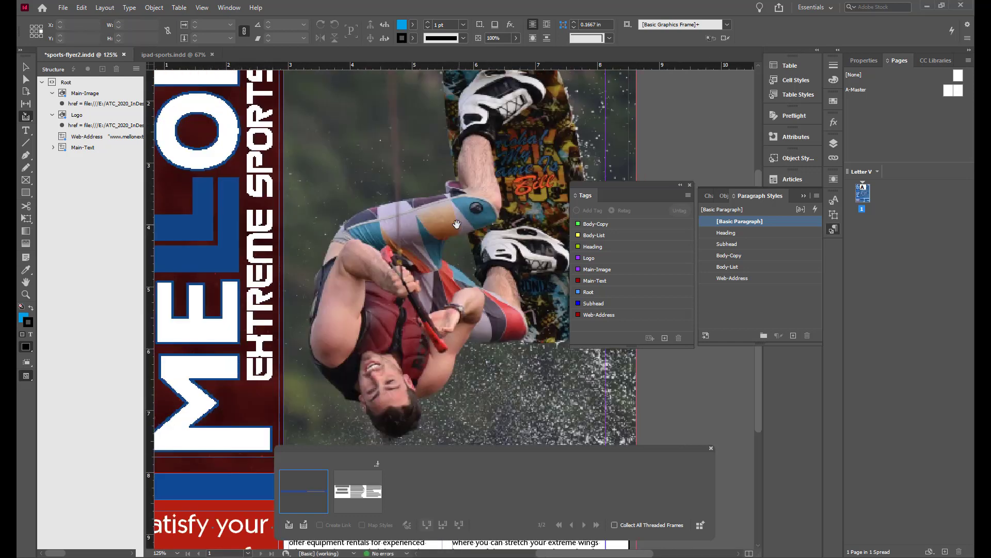
scroll(457, 224, "down", 1)
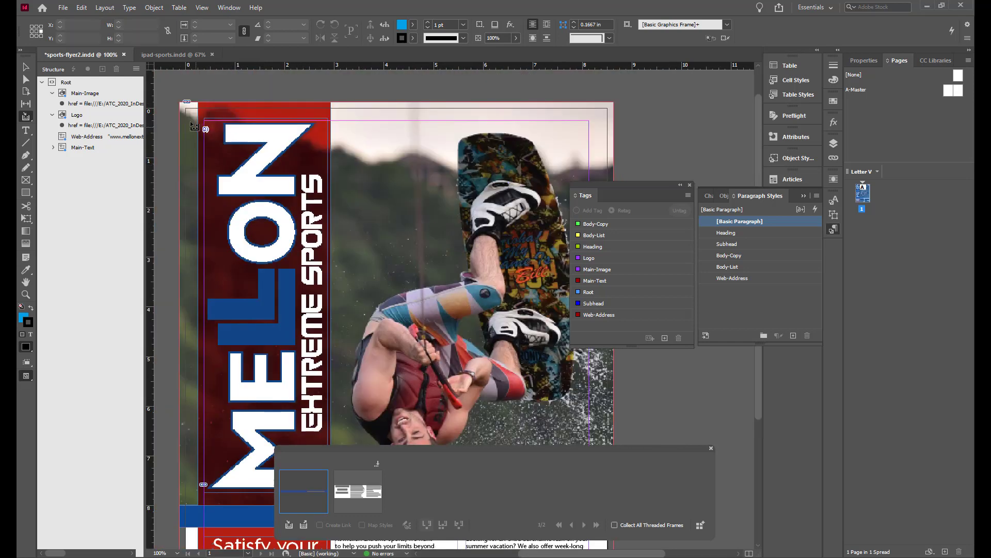
left_click_drag(164, 91, 686, 510)
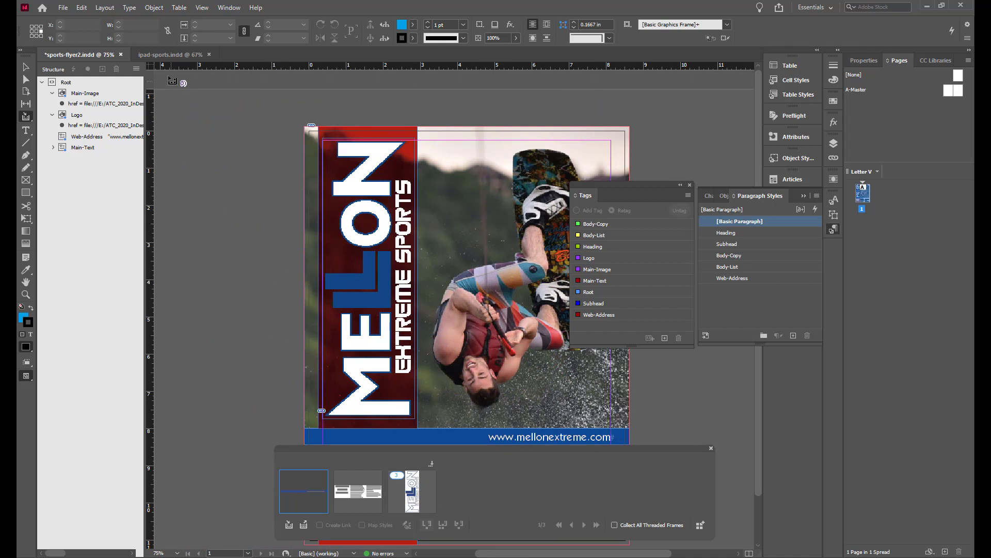
In ipad-sports, switch to the Content Placer, enable Create Link and Map Styles, and advance to the next collected item
left_click(159, 56)
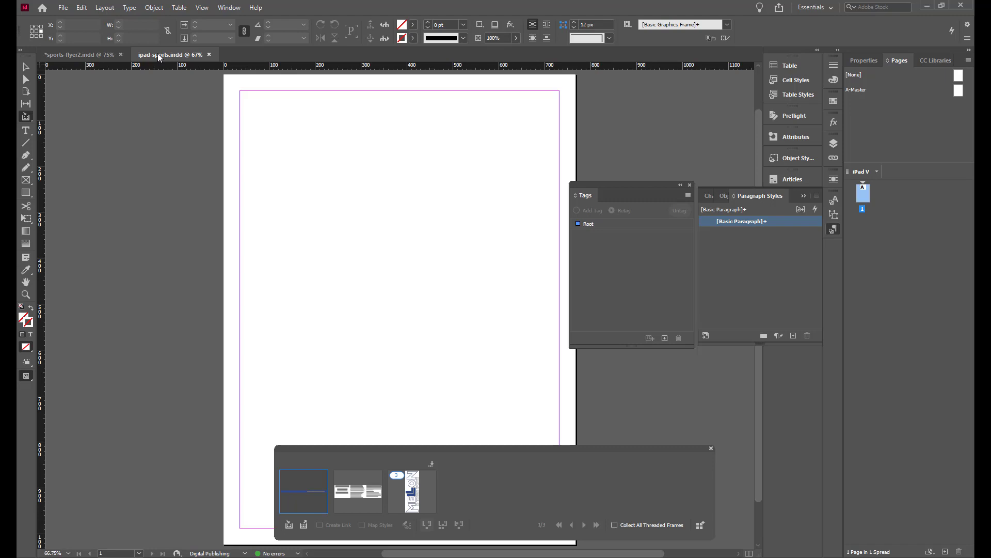
key("b")
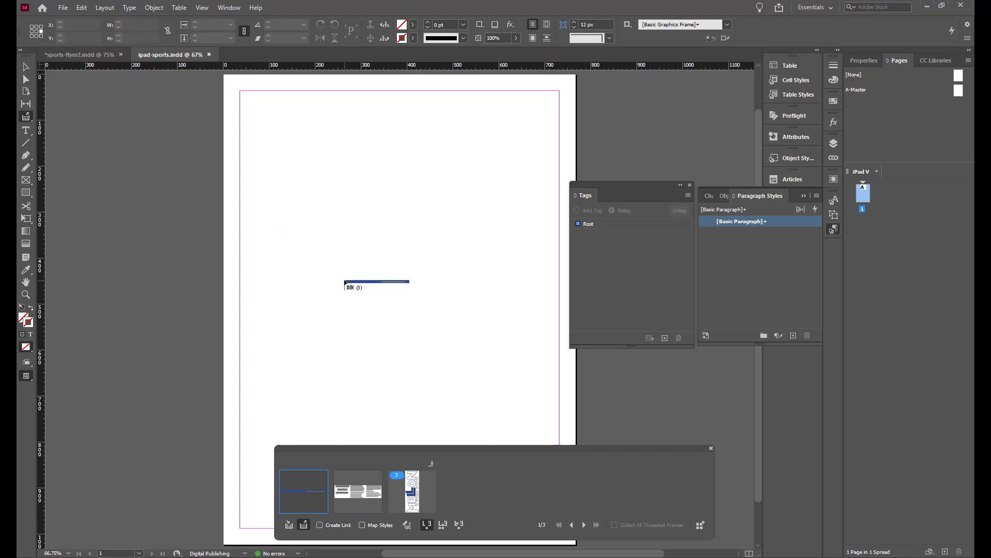
left_click(320, 525)
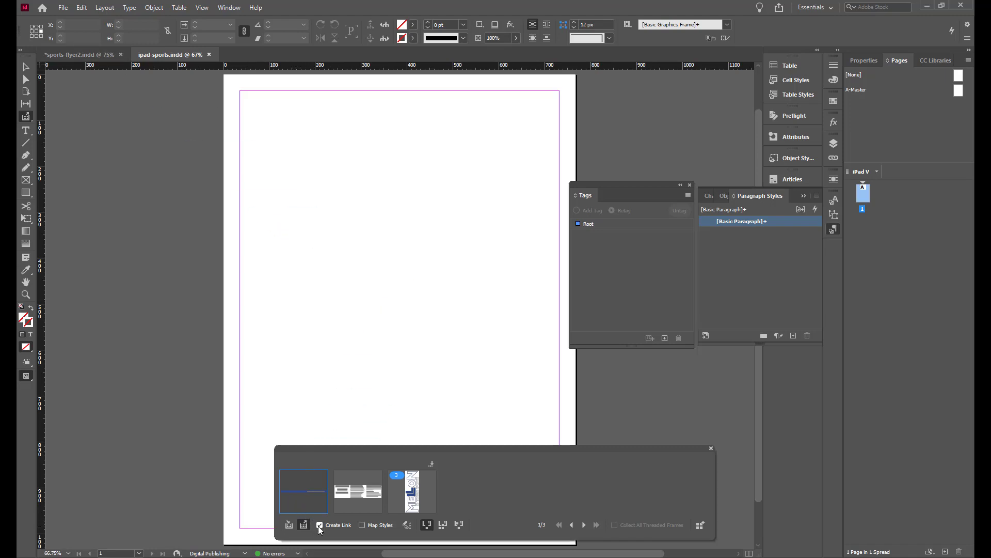
left_click(362, 525)
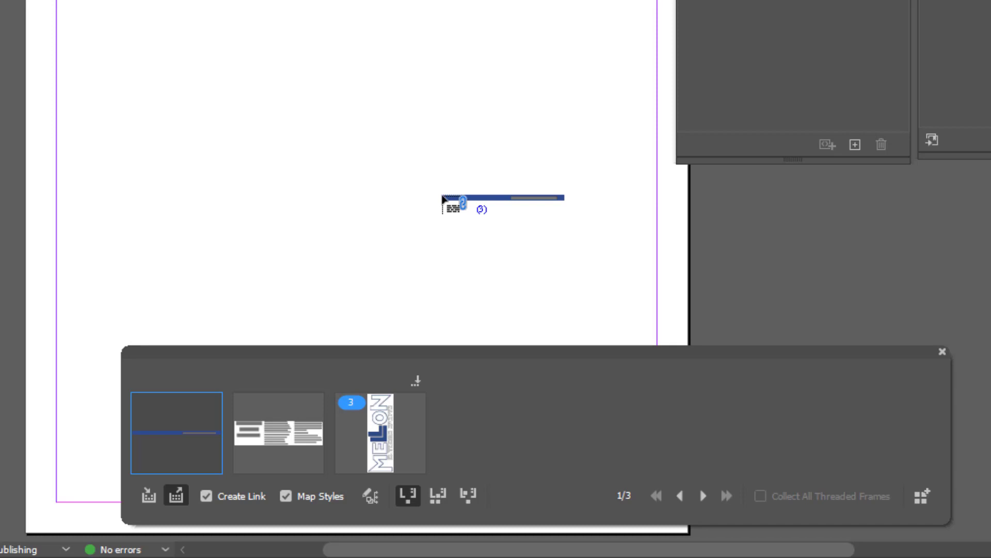
key("Right")
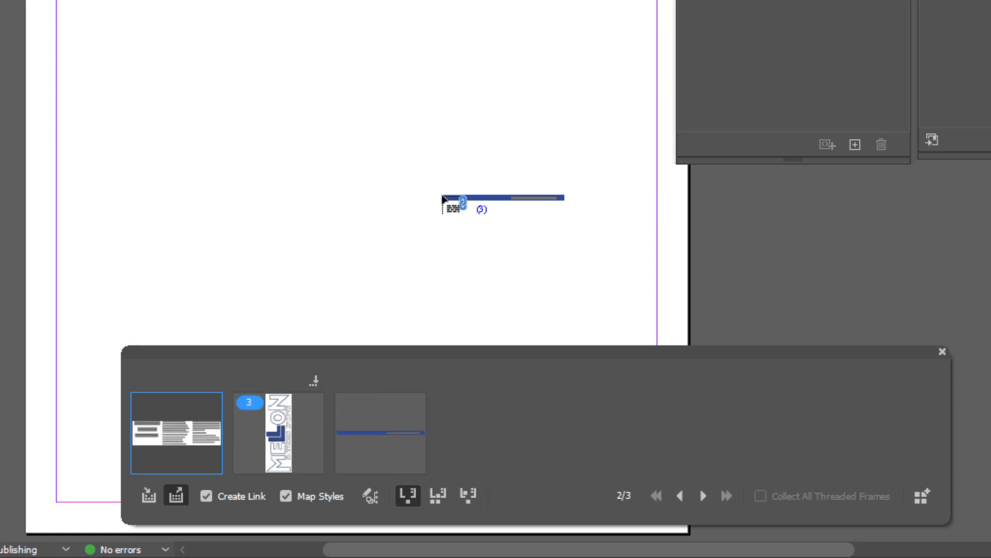
Load the logo, image and web address group from the Content Placer and place it across the top of the page
key("Right")
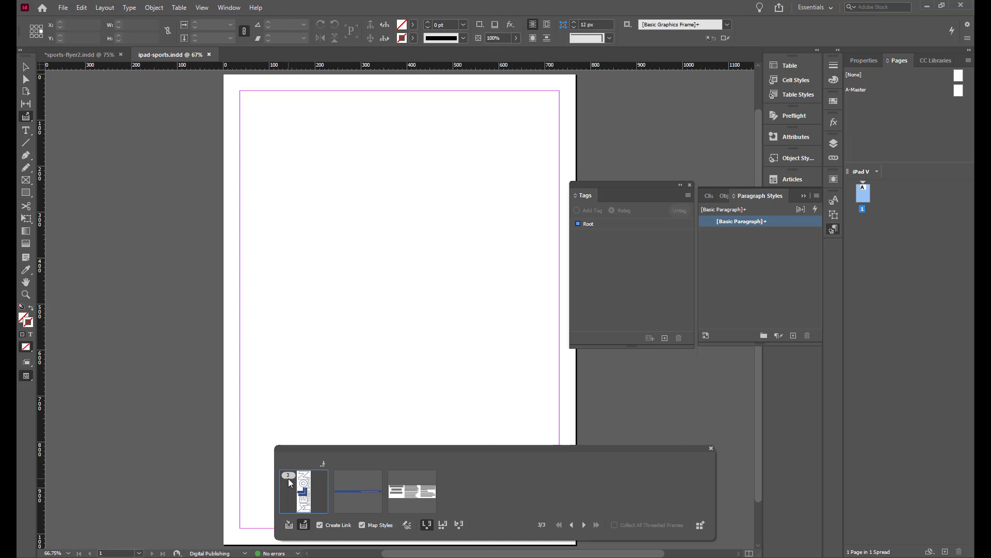
left_click(288, 478)
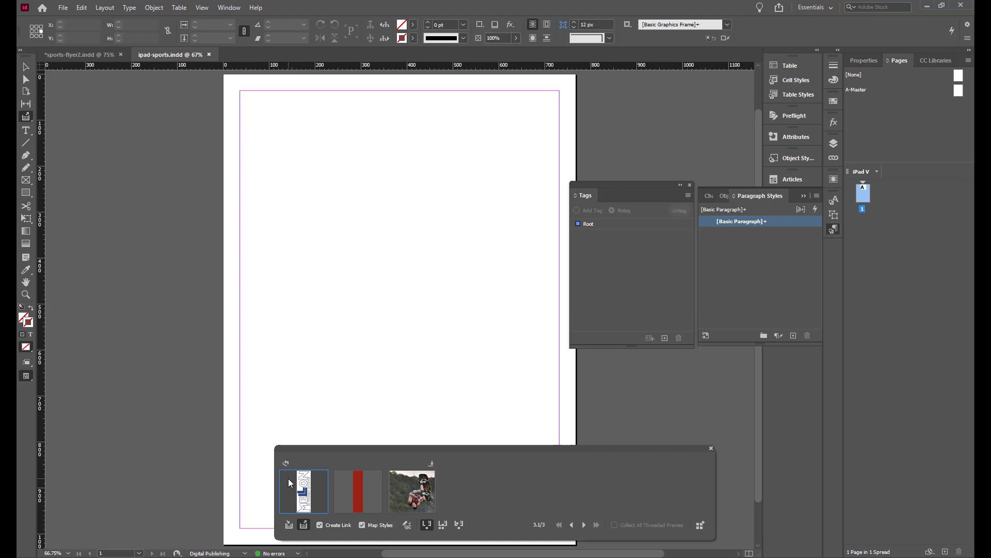
left_click(288, 478)
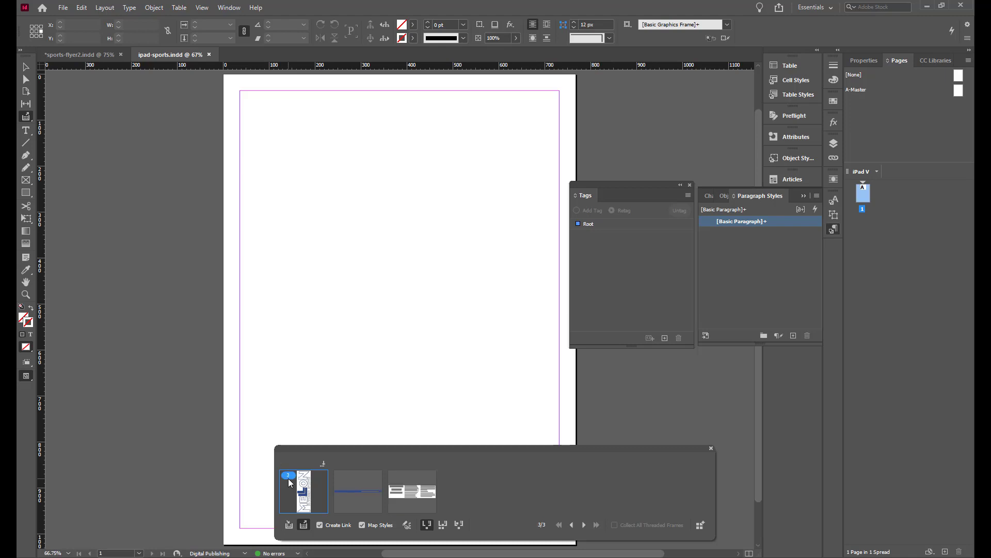
left_click_drag(288, 478, 246, 95)
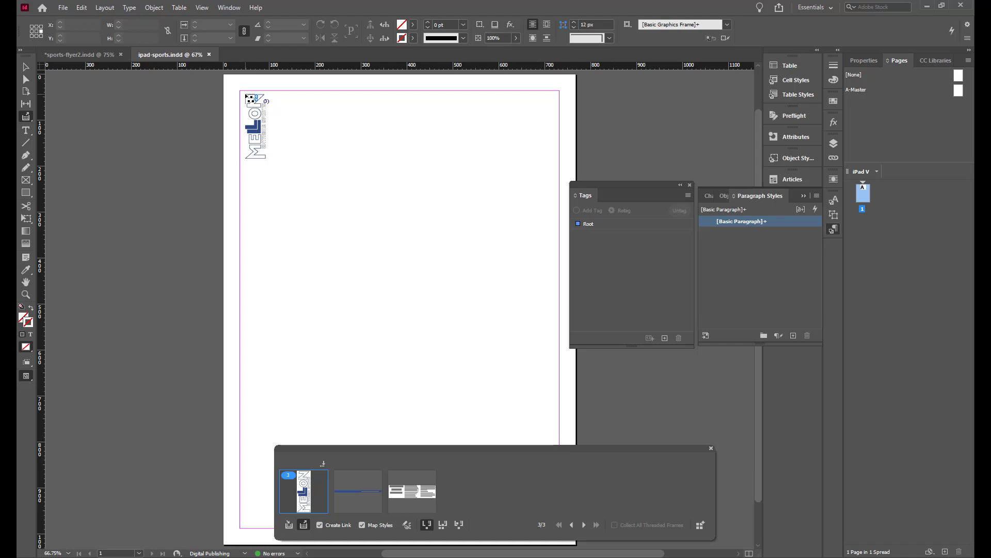
left_click_drag(247, 97, 578, 418)
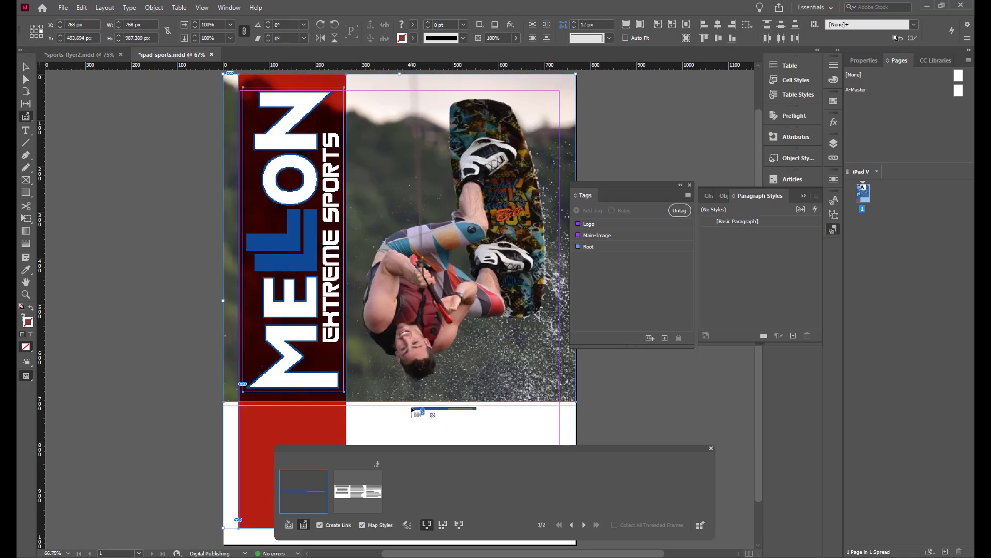
Place the web address bar across the page below the image and the body text frames beneath it
scroll(413, 411, "down", 2)
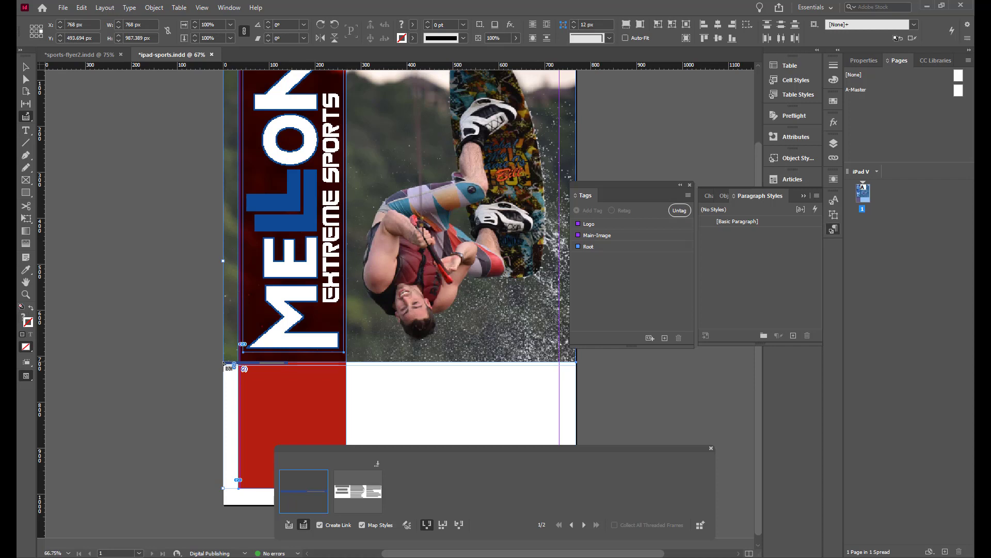
left_click_drag(224, 362, 576, 381)
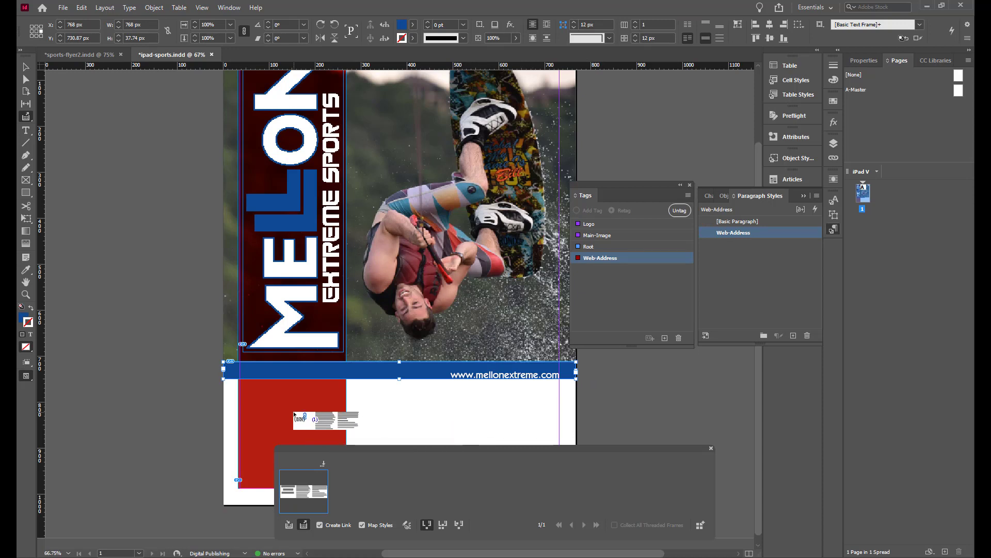
scroll(291, 410, "down", 1)
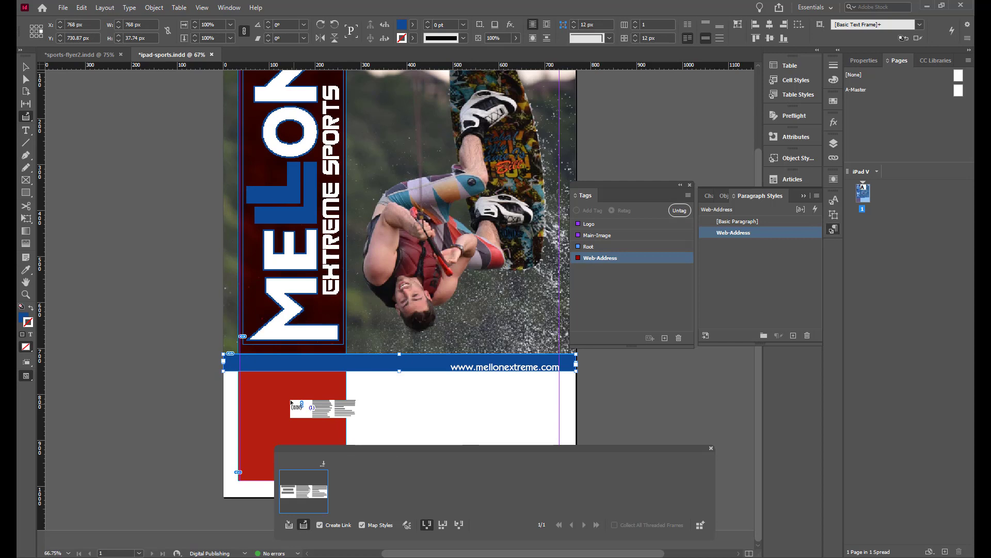
left_click(226, 376)
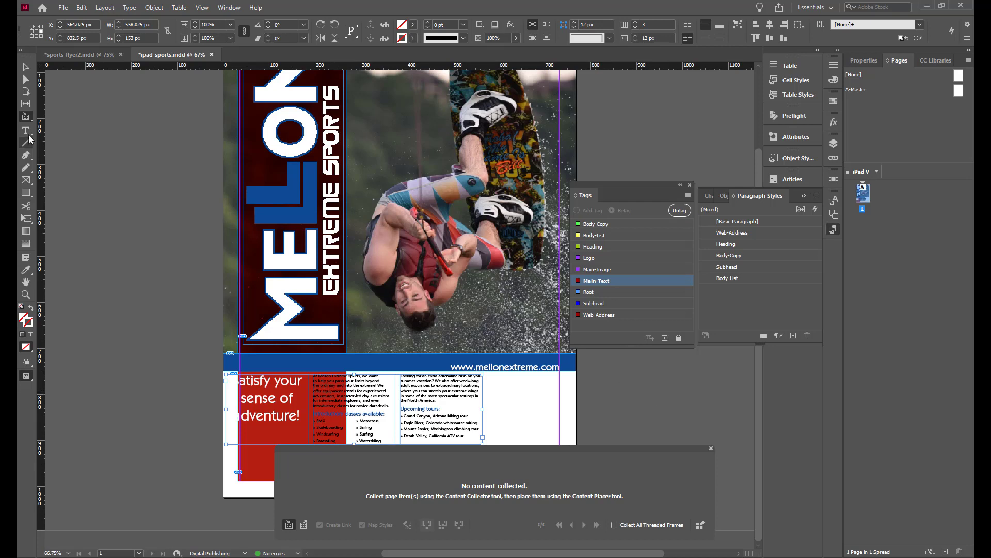
Deselect everything and save ipad-sports.indd
left_click(24, 68)
left_click(134, 187)
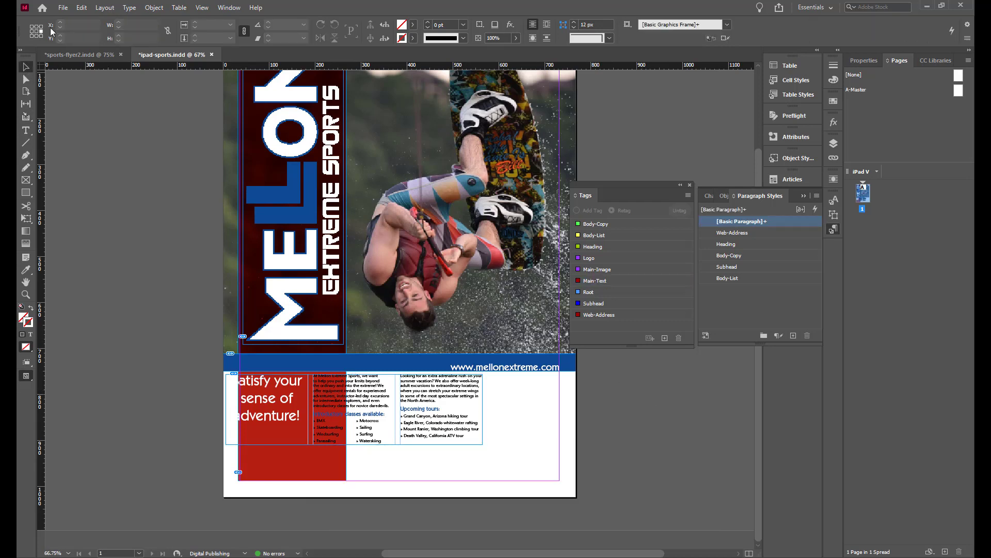
left_click(63, 8)
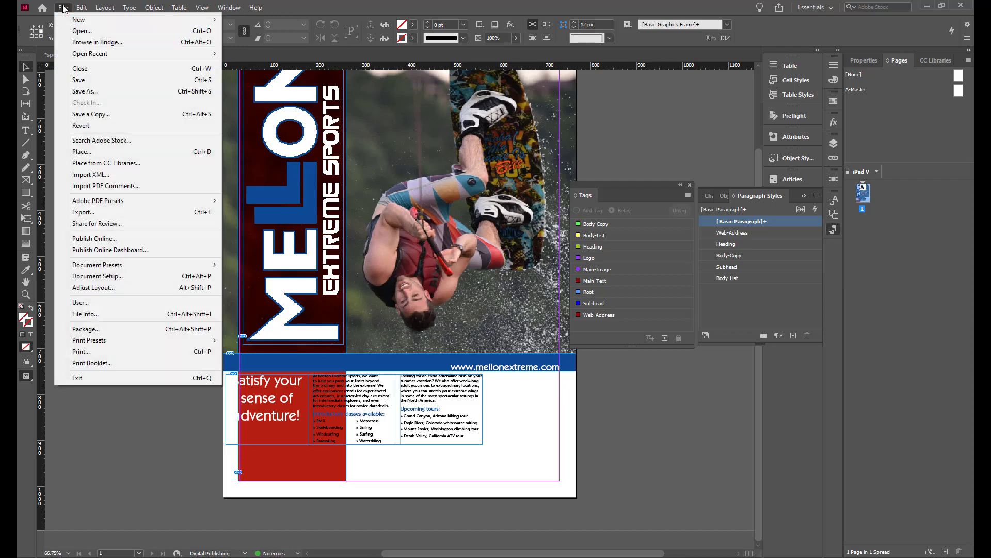
left_click(81, 81)
Save and close the sports-flyer2.indd flyer document
left_click(107, 56)
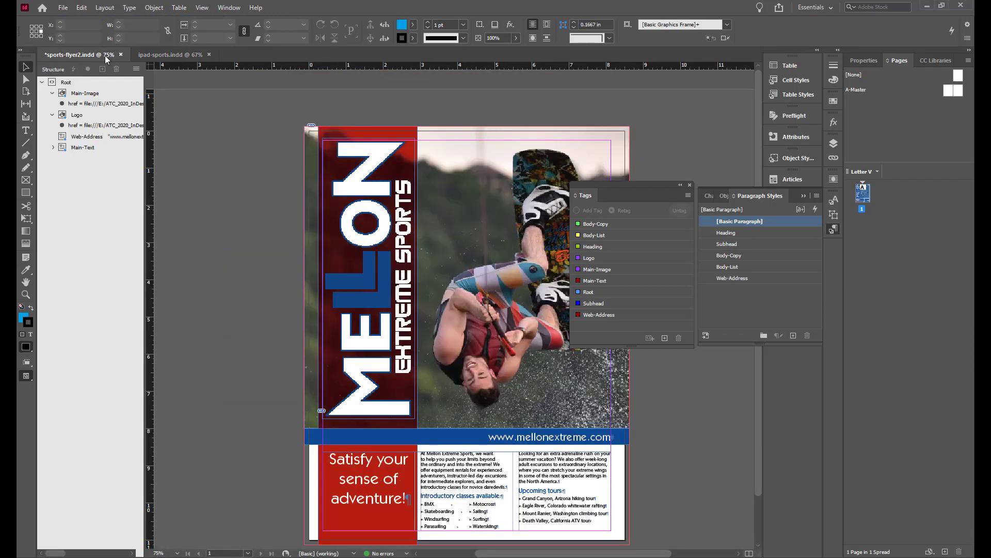
left_click(62, 8)
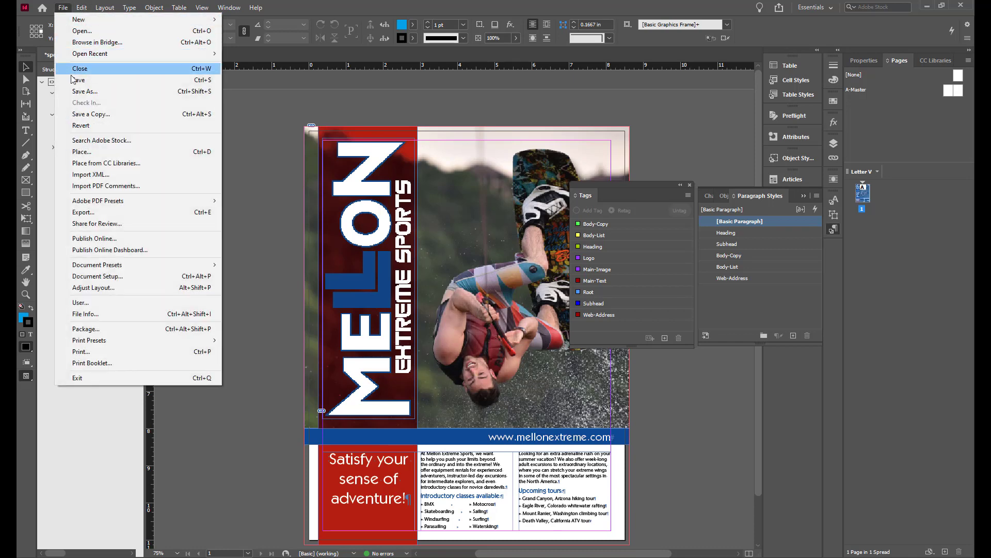
left_click(81, 80)
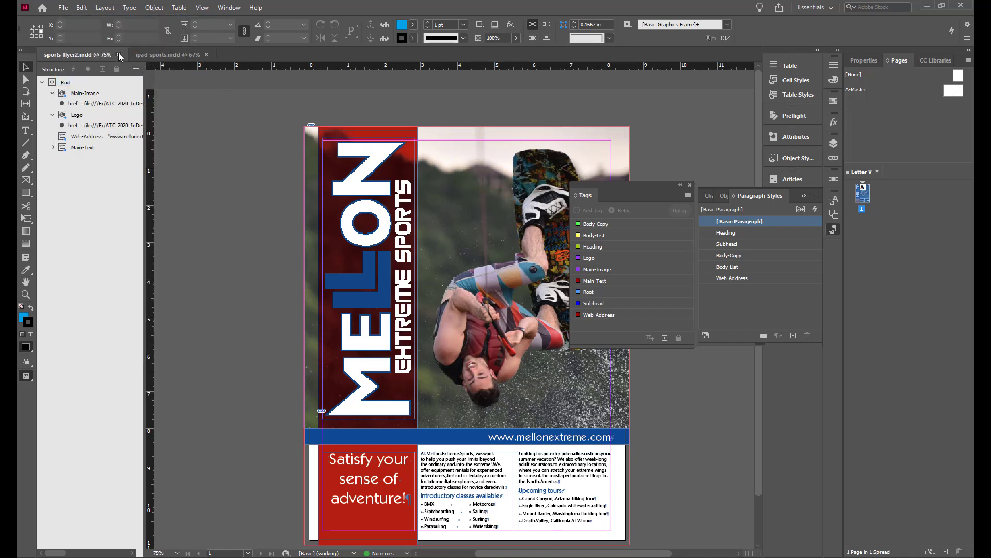
left_click(118, 54)
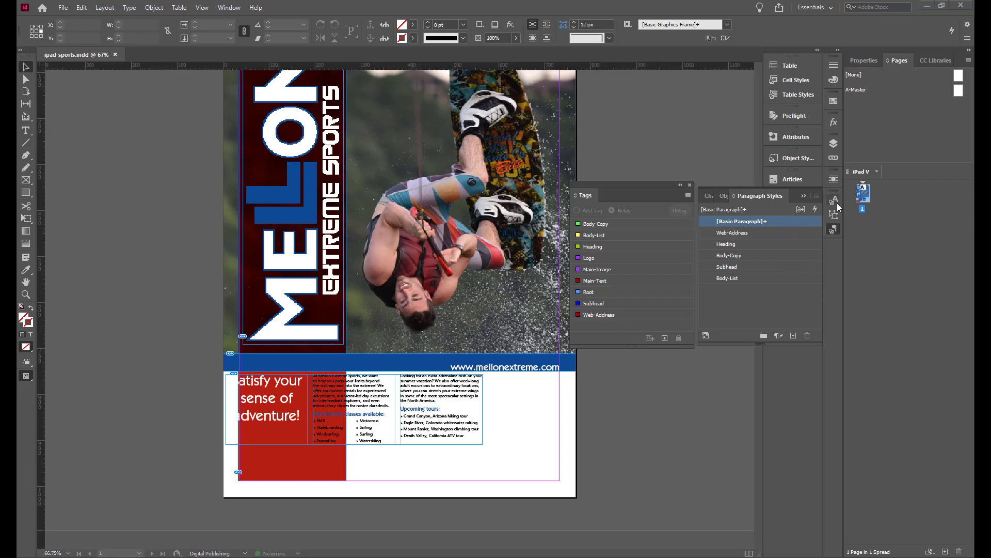
Move the body text frames to X 39 px, Y 770 px and stretch them to the page's lower-right margin
left_click(804, 197)
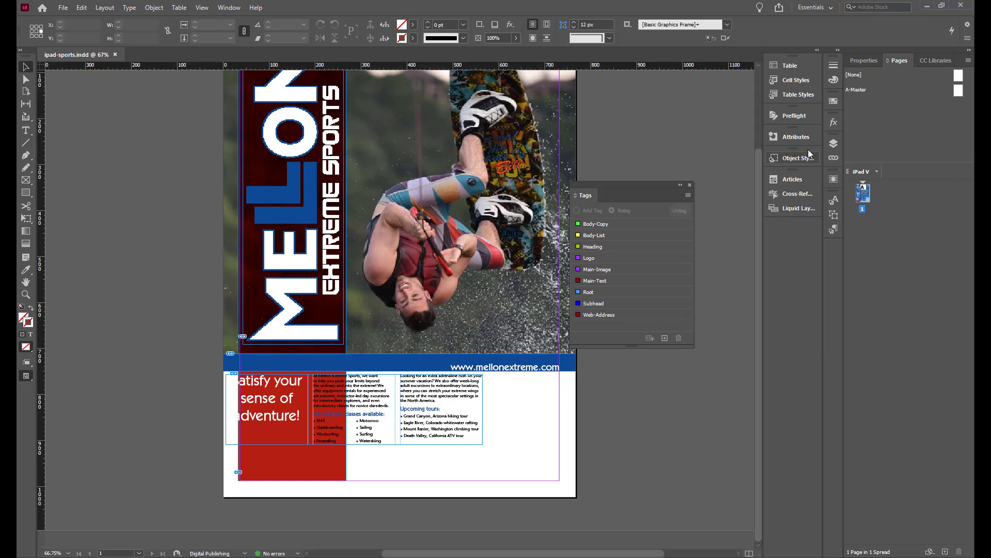
left_click(835, 158)
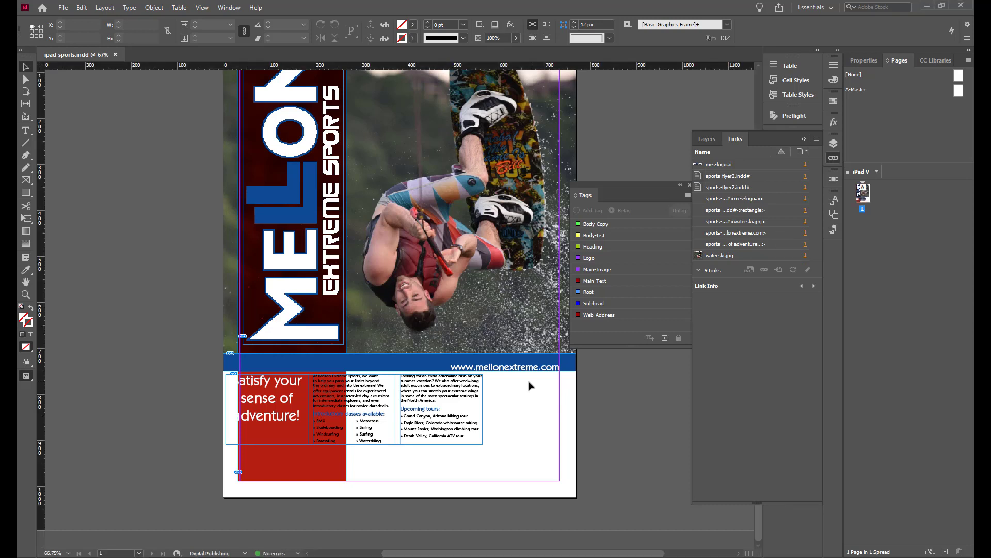
left_click(438, 398)
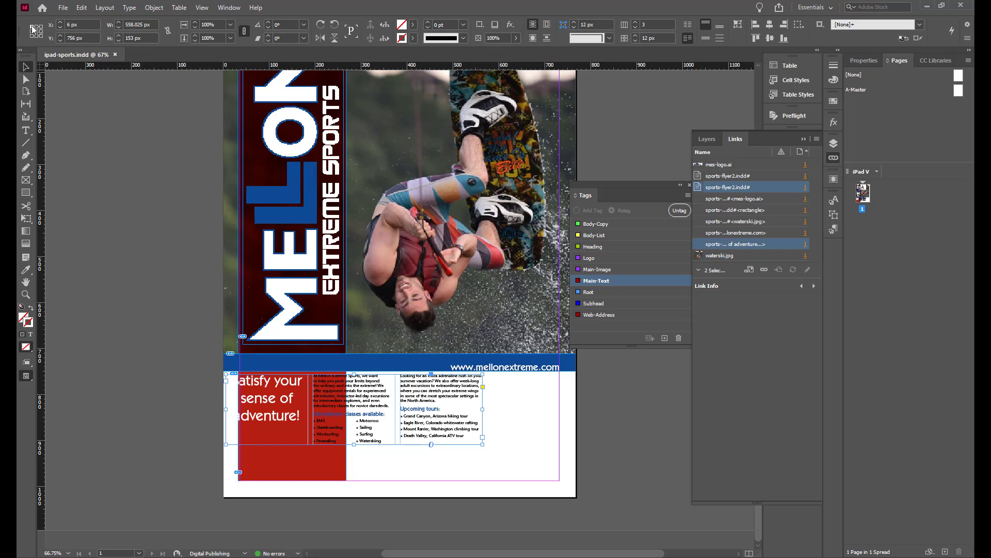
left_click(86, 24)
type("39")
key("Tab")
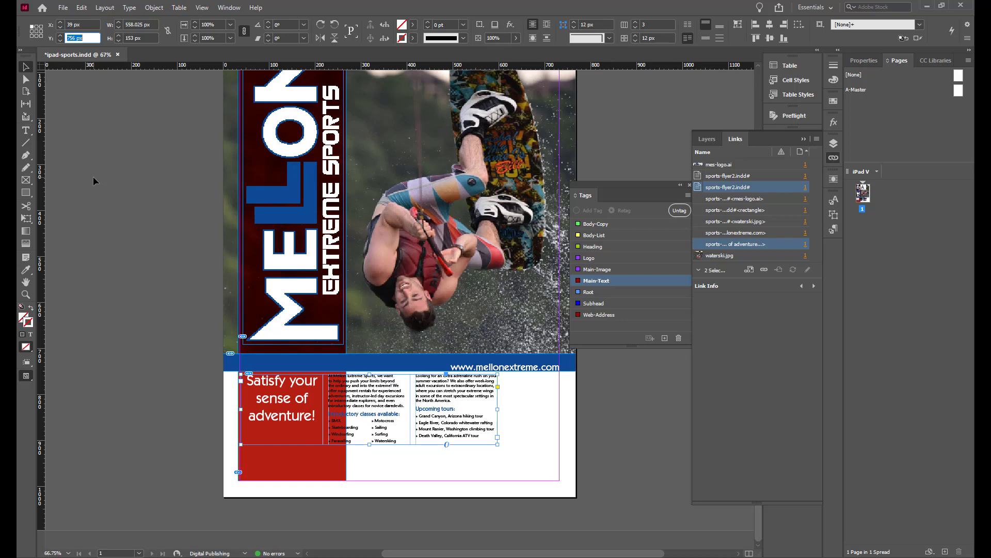
type("770")
key("Return")
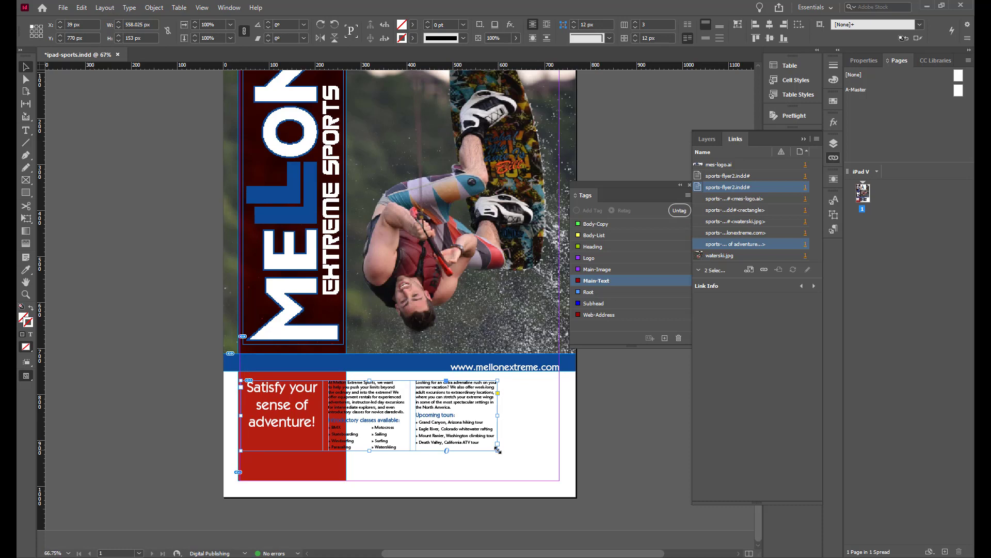
left_click_drag(497, 450, 558, 478)
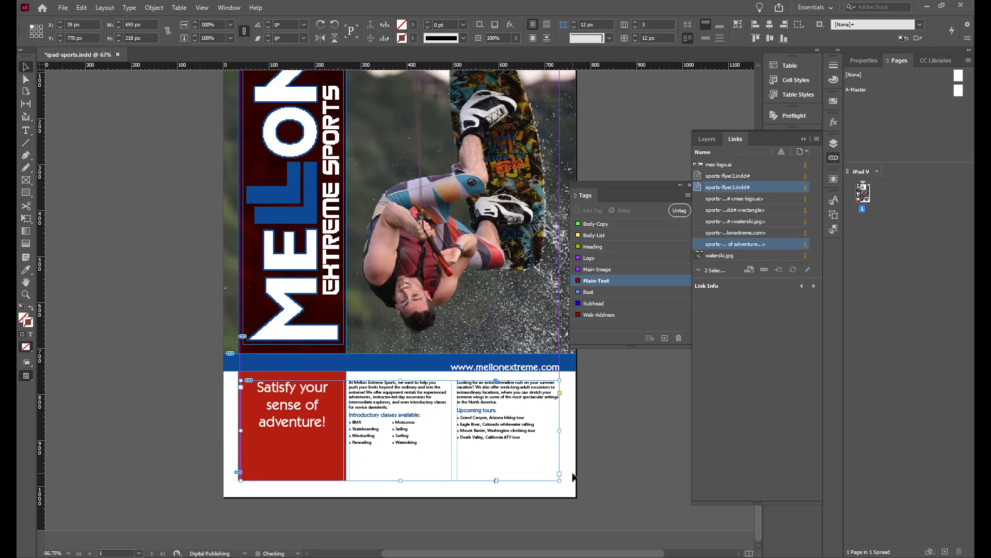
left_click(612, 458)
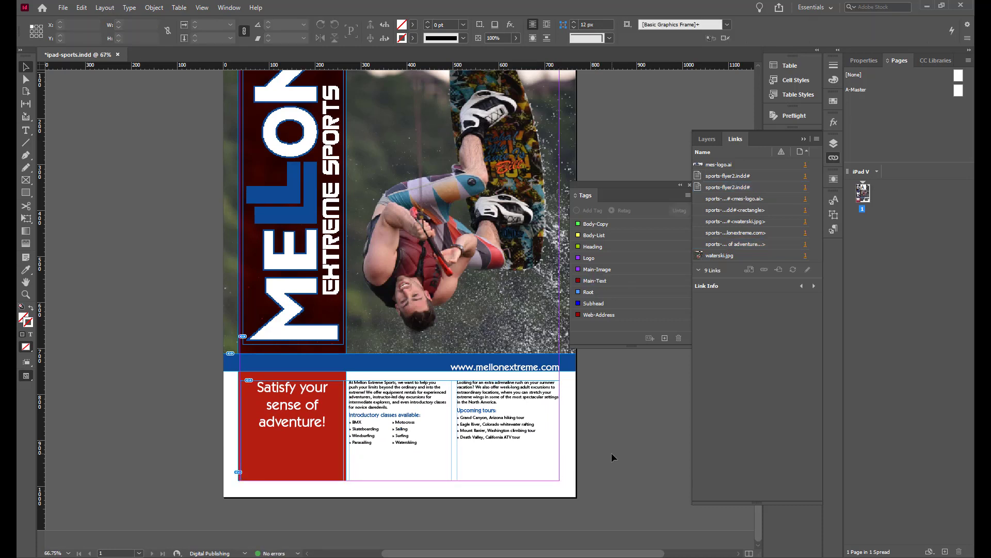
Set the body text link's options to preserve local Size and Shape edits when updating
left_click(745, 245)
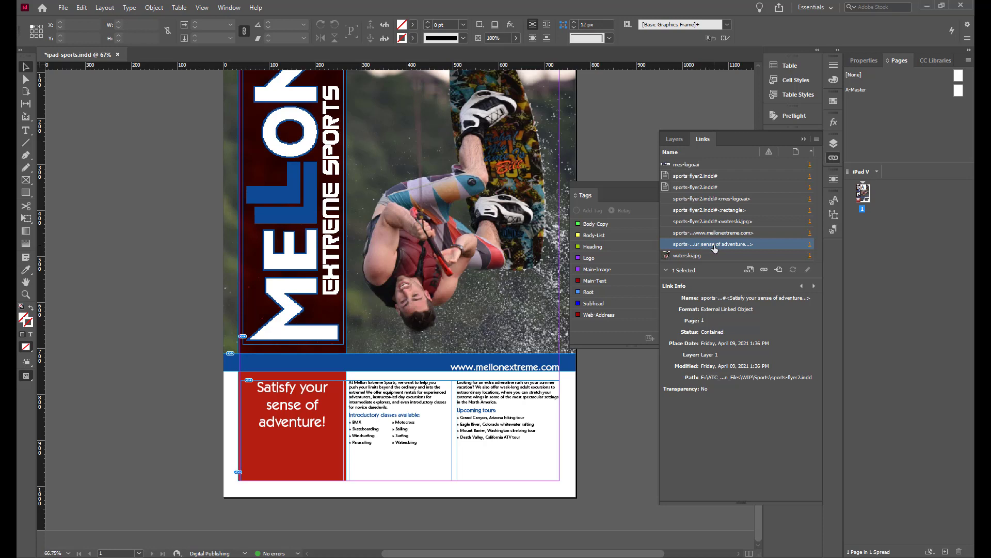
right_click(716, 248)
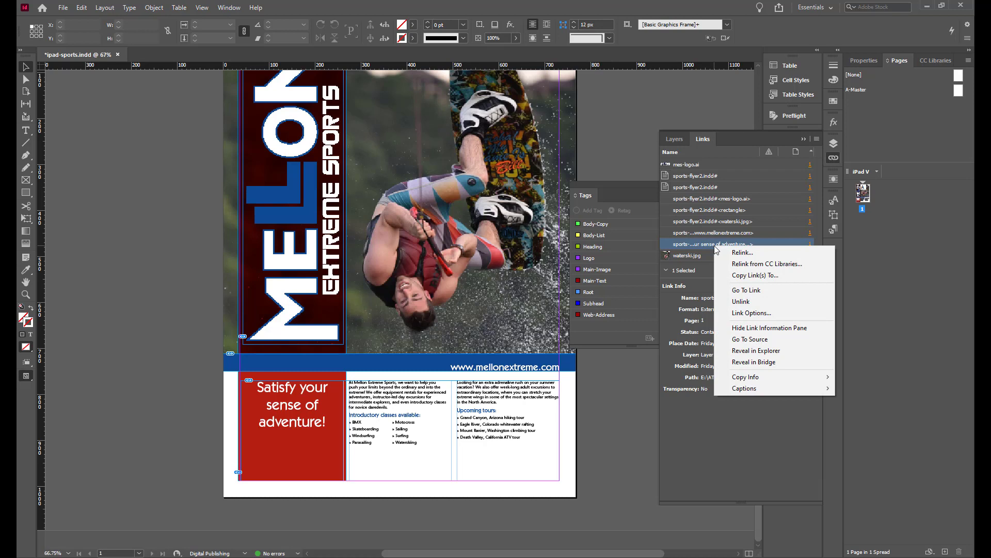
left_click(743, 313)
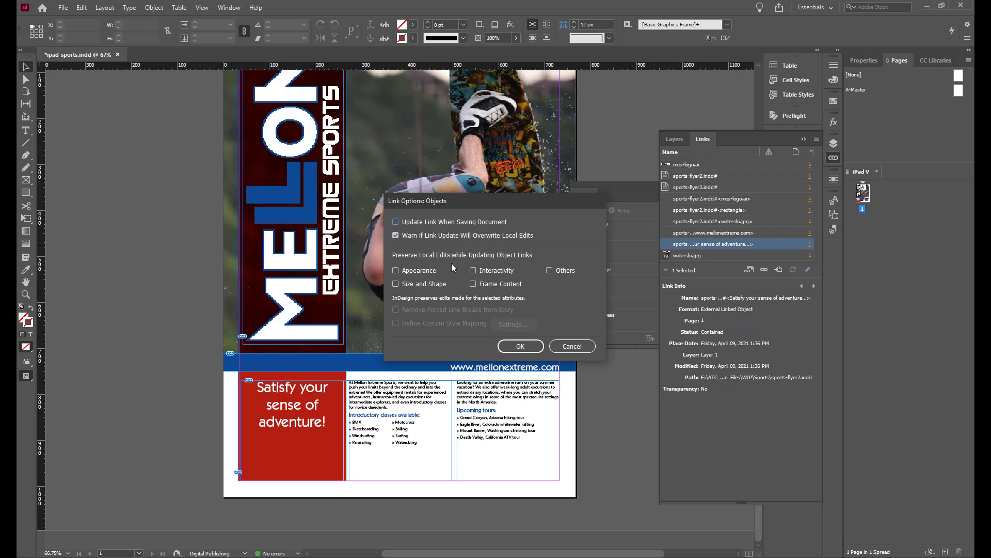
left_click(396, 283)
left_click(534, 349)
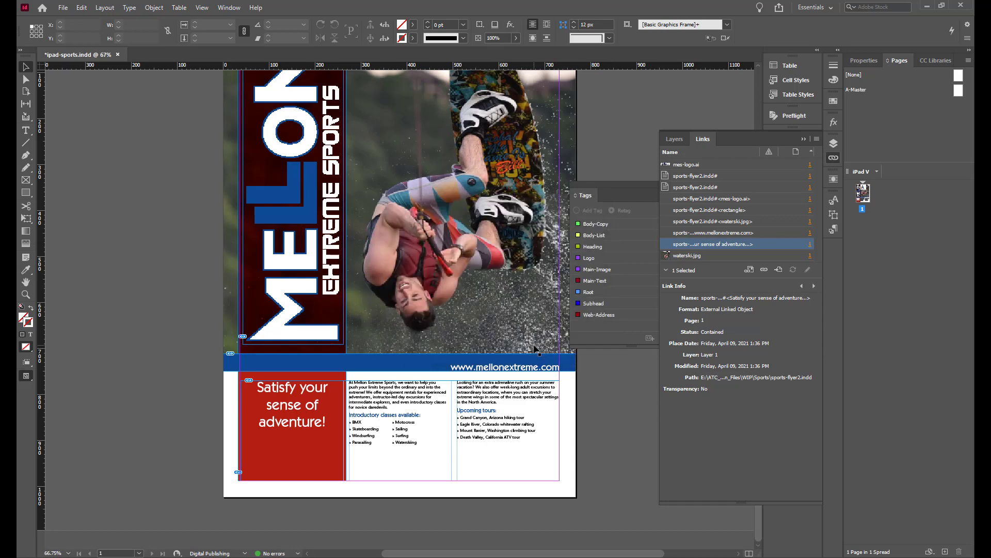
Edit the Heading paragraph style to a font size of 42 pt
left_click(832, 230)
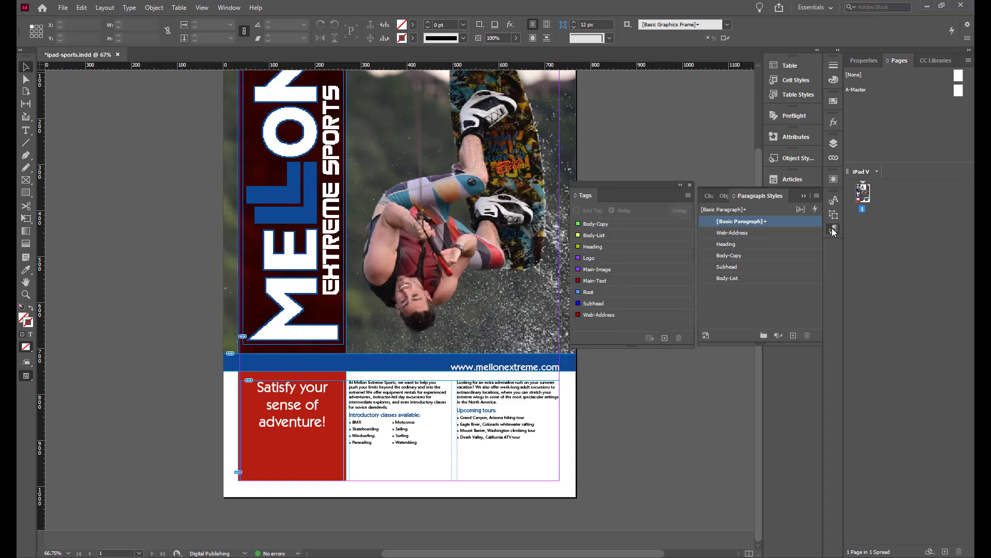
double_click(725, 244)
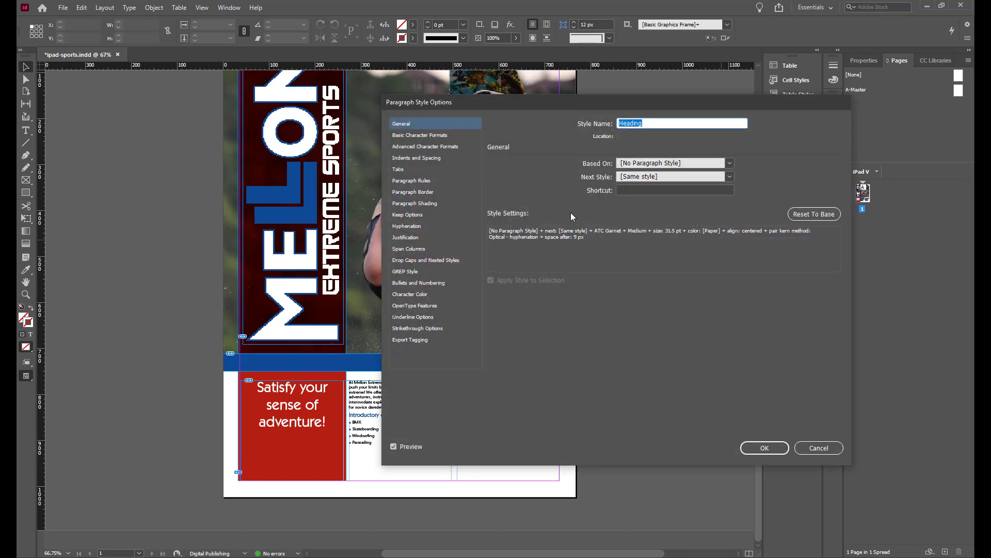
left_click(444, 136)
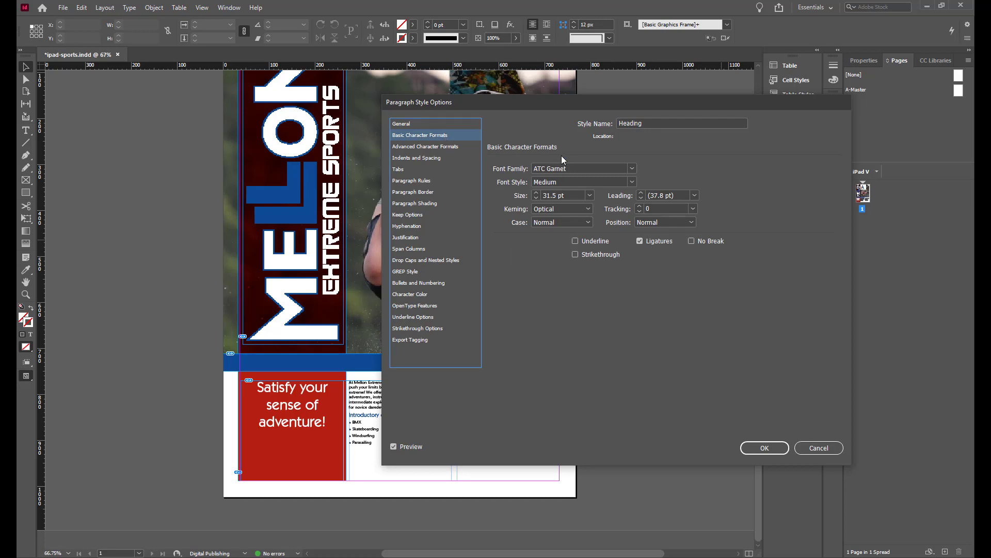
left_click(570, 194)
left_click_drag(570, 196, 512, 182)
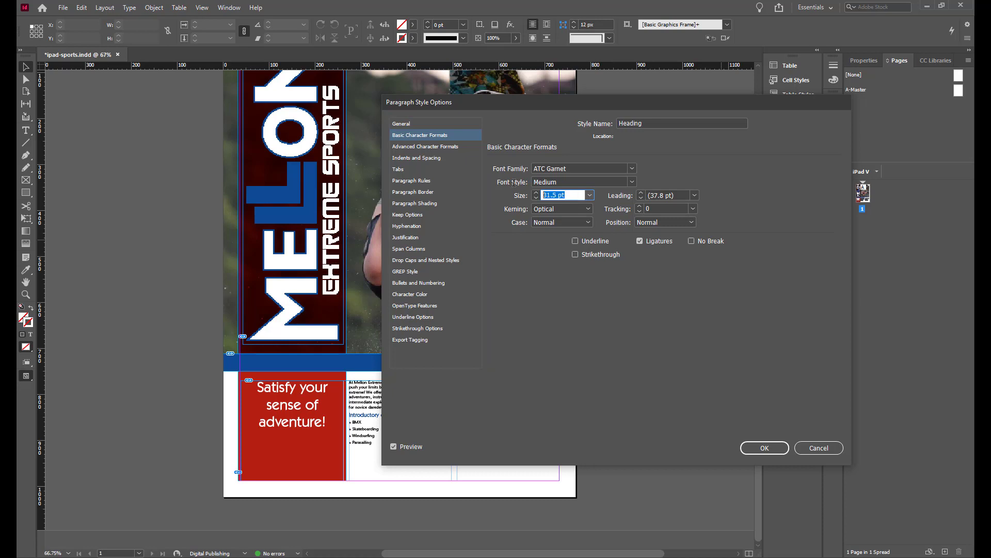
type("42")
key("Return")
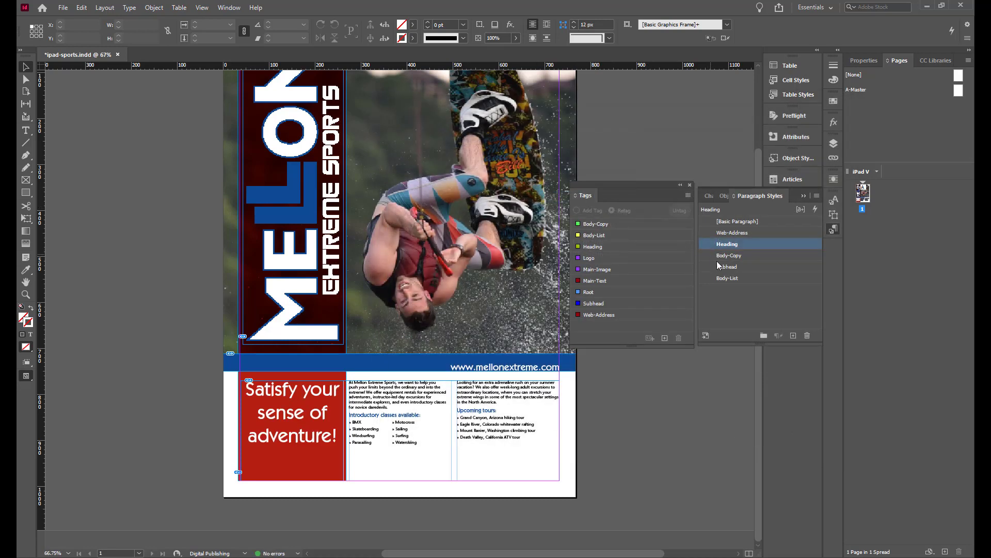
Edit the Subhead paragraph style to a font size of 14 pt
left_click(726, 267)
double_click(727, 267)
left_click(420, 135)
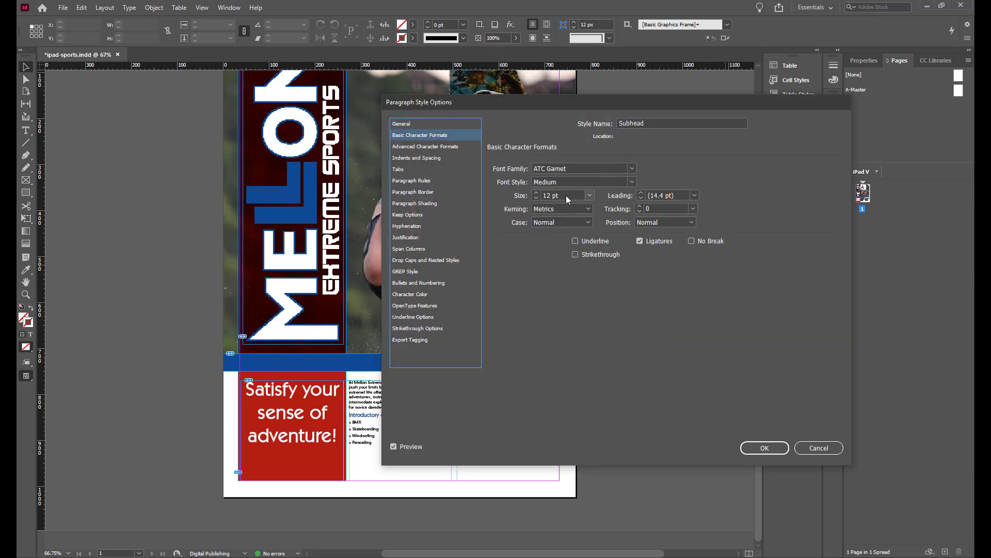
left_click(537, 193)
left_click(537, 194)
left_click(537, 194)
left_click(537, 194)
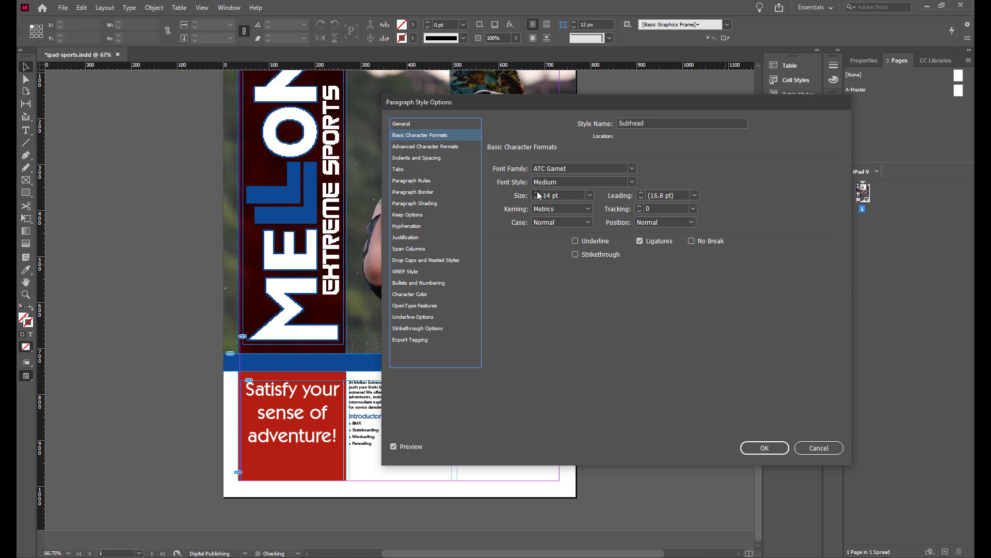
left_click(765, 448)
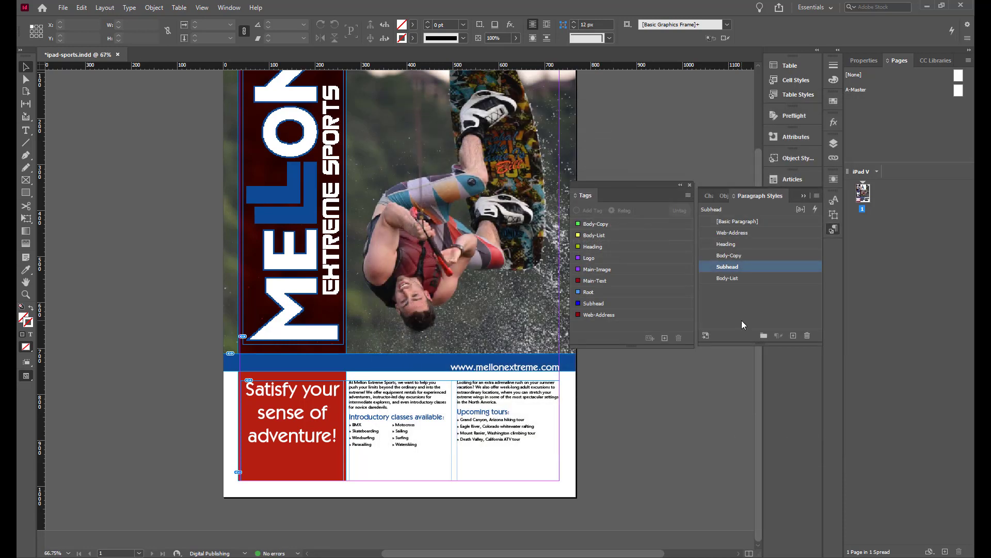
Edit the Body-Copy paragraph style to a size of 11 pt with 14 pt leading
double_click(729, 255)
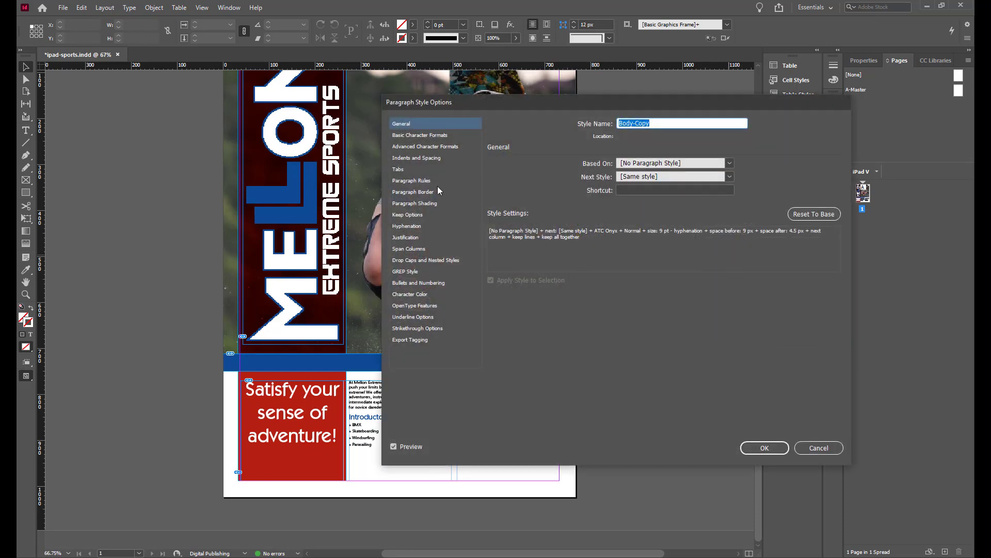
left_click(423, 139)
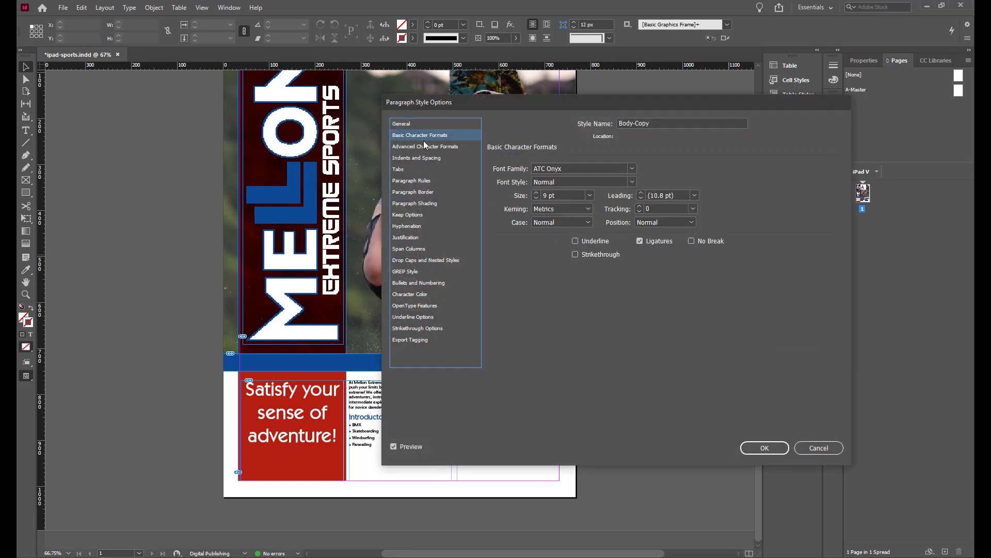
left_click(536, 193)
left_click(536, 193)
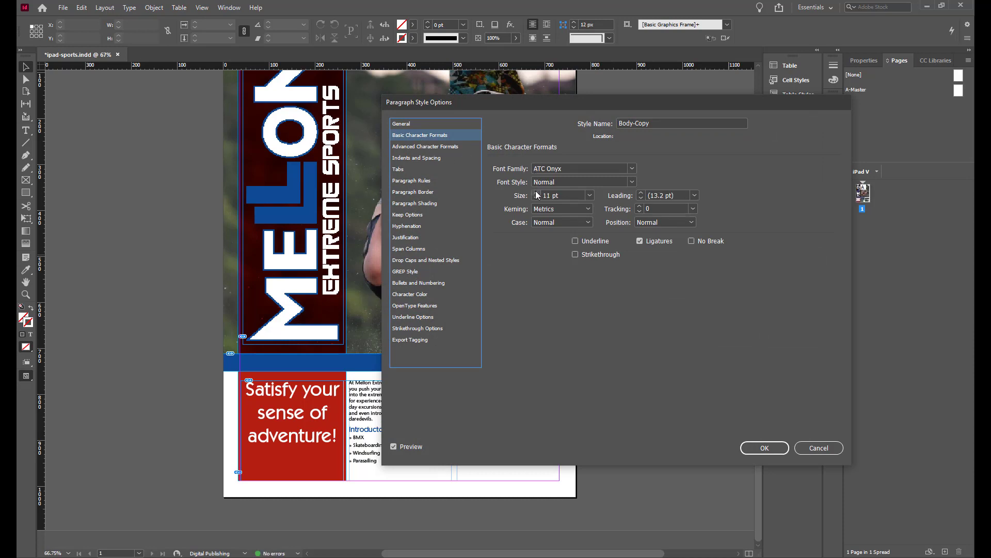
left_click(640, 193)
left_click(765, 447)
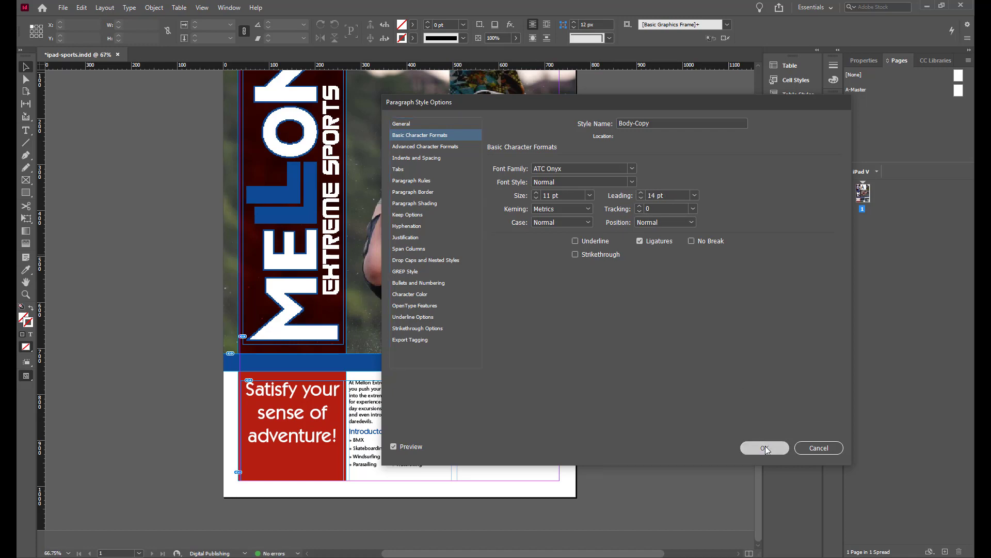